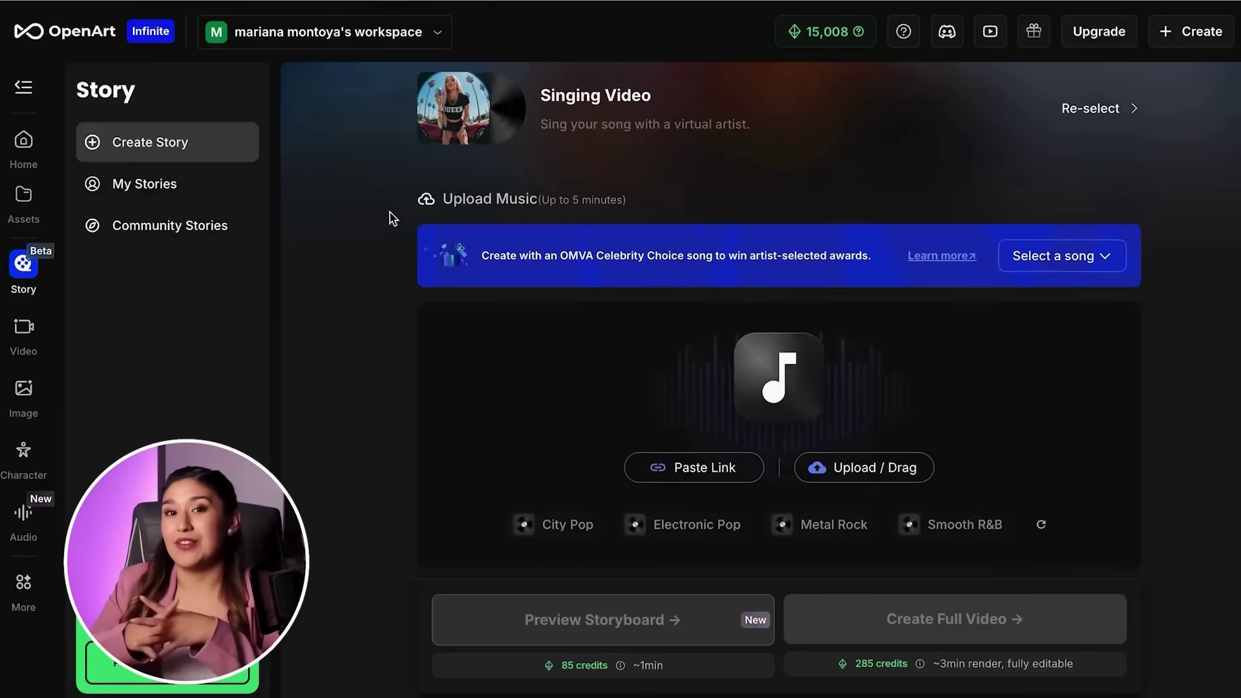
Confirm the 0:47 trimmed Suno song section and scroll down to the artist choices.
left_click(761, 468)
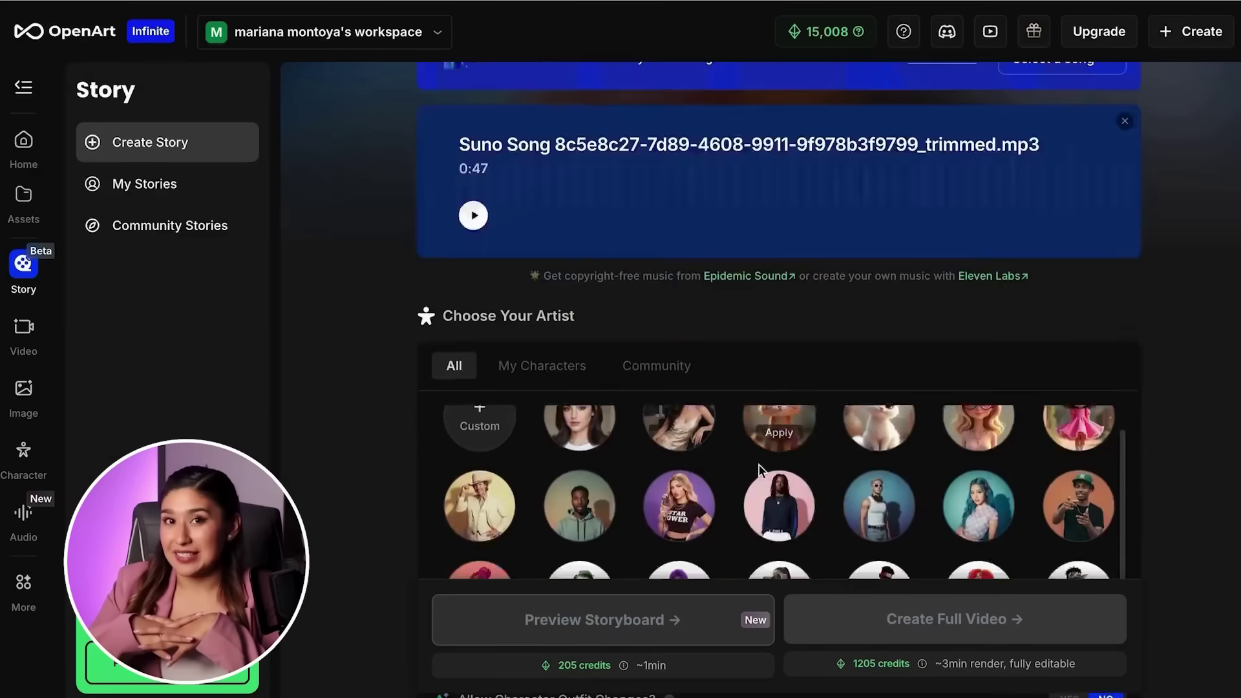
scroll(1142, 197, "down", 5)
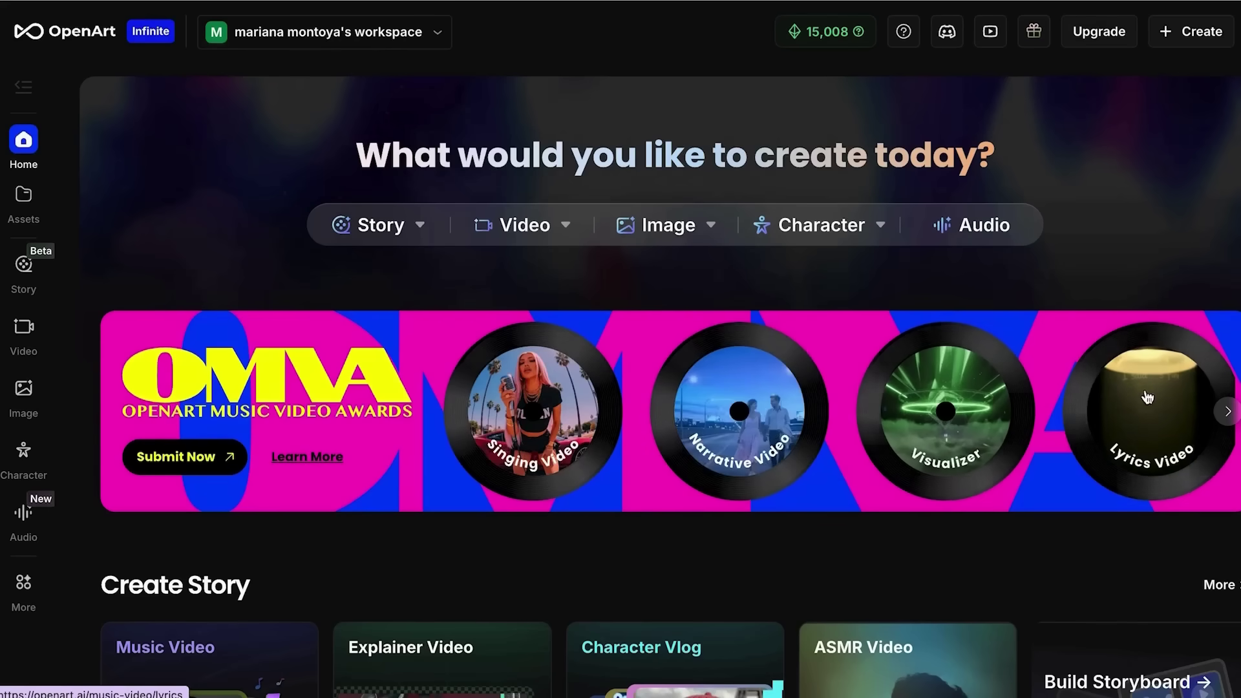
Advance the OMVA awards showcase, then start a new Singing Video music video.
left_click(1222, 413)
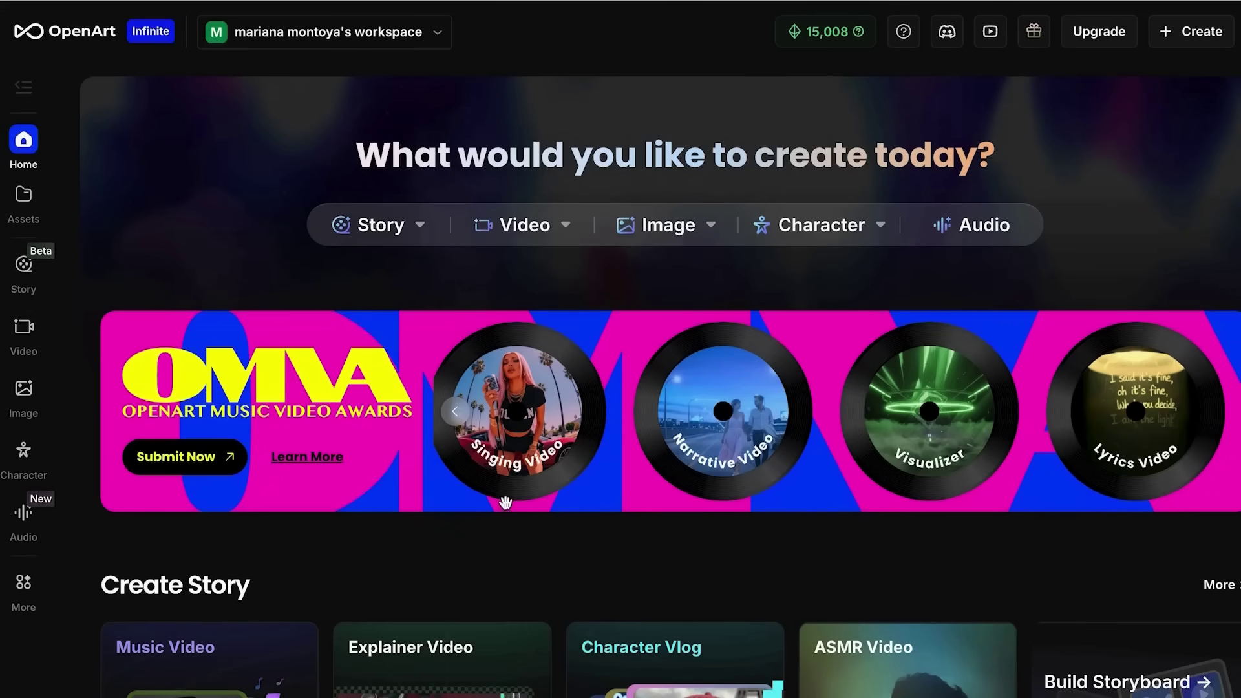
scroll(394, 533, "down", 3)
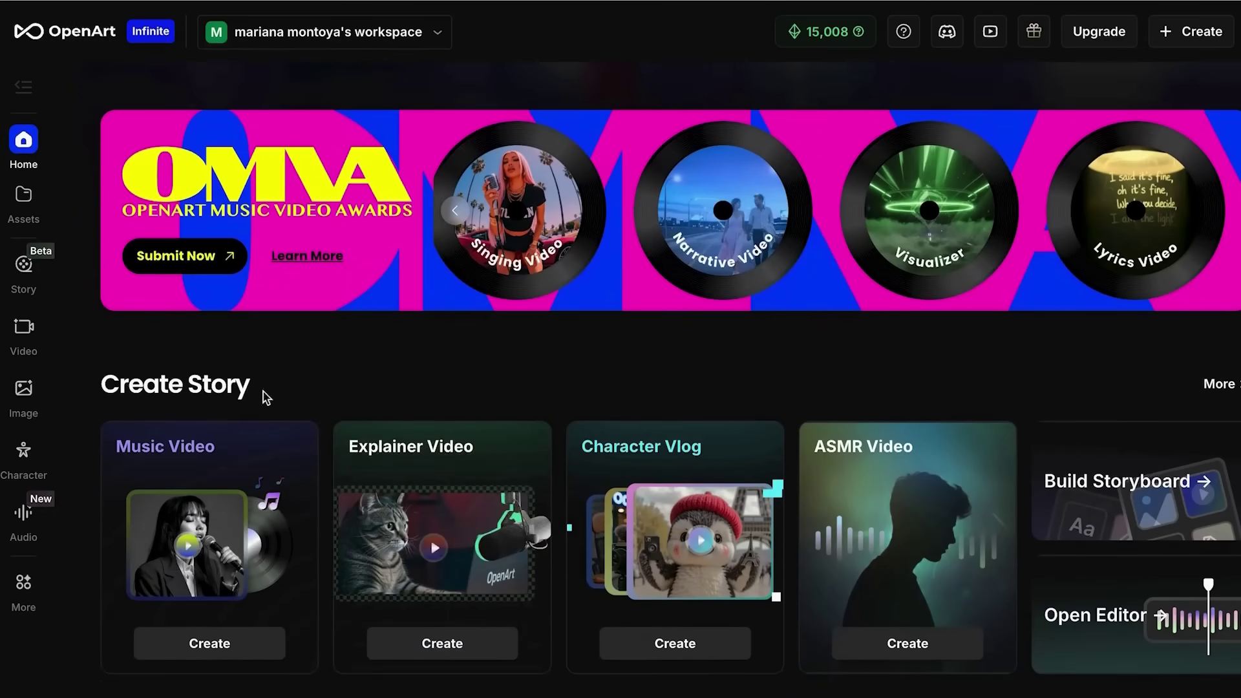
scroll(196, 336, "up", 3)
scroll(200, 534, "down", 3)
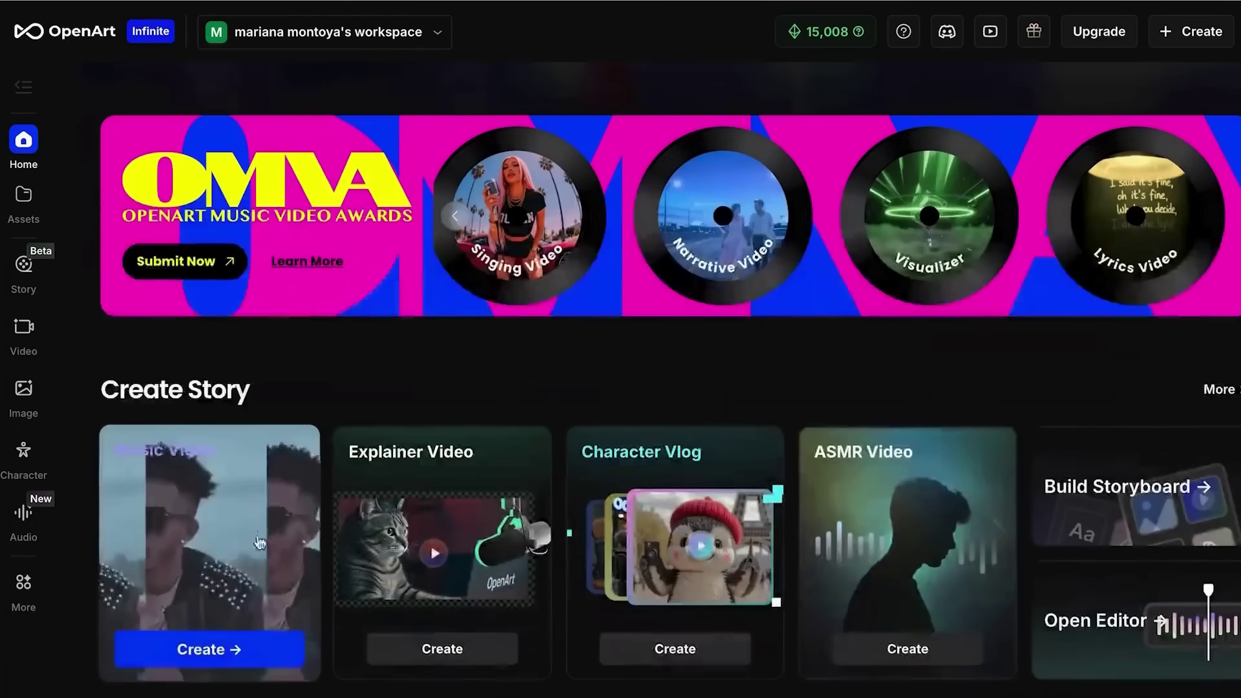
left_click(228, 655)
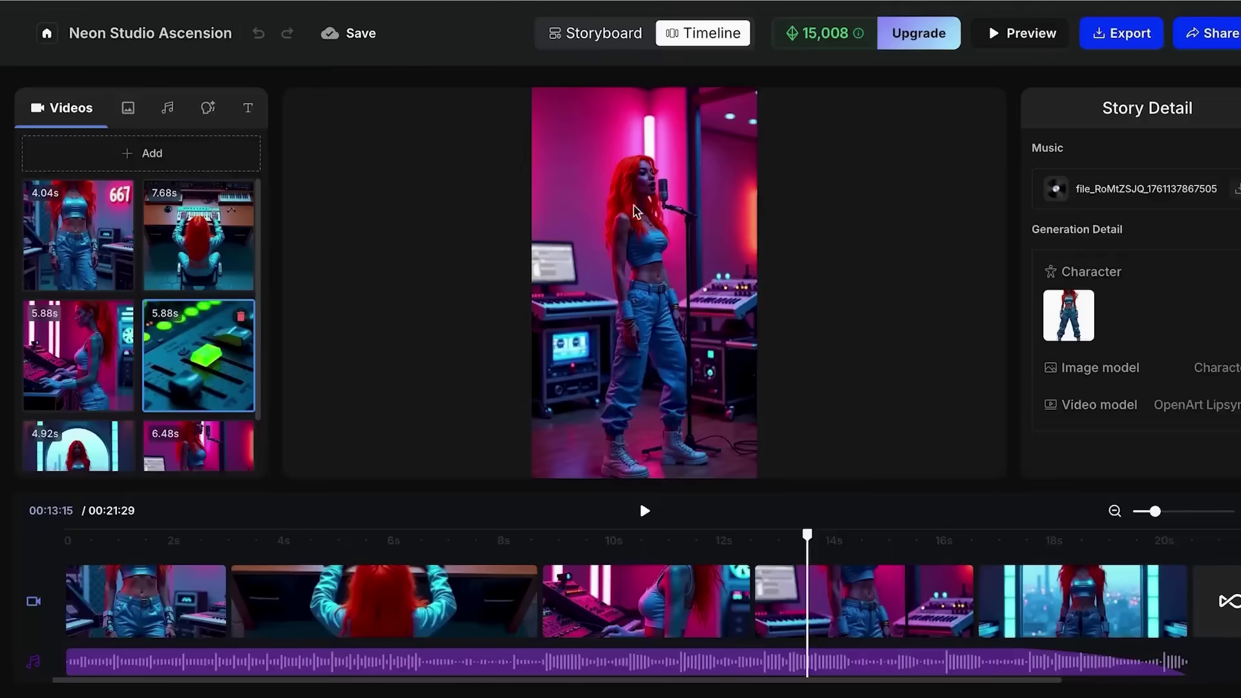
left_click(638, 498)
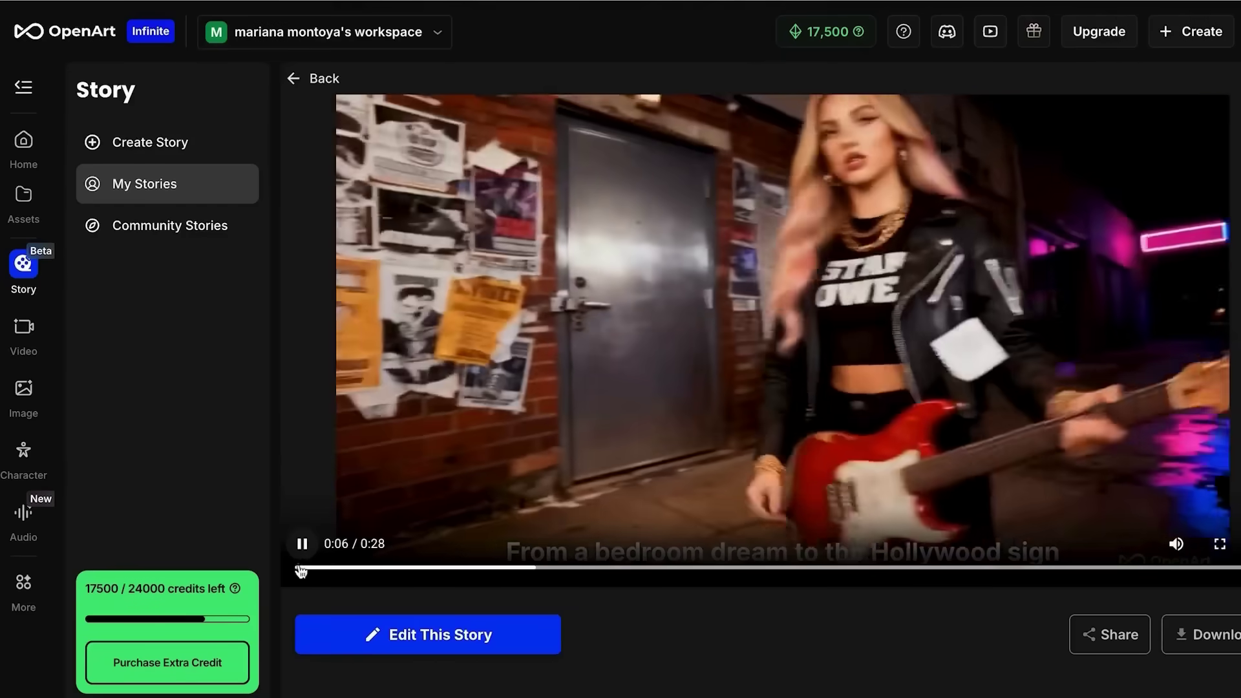
Restart the finished story's preview from the beginning.
left_click(304, 567)
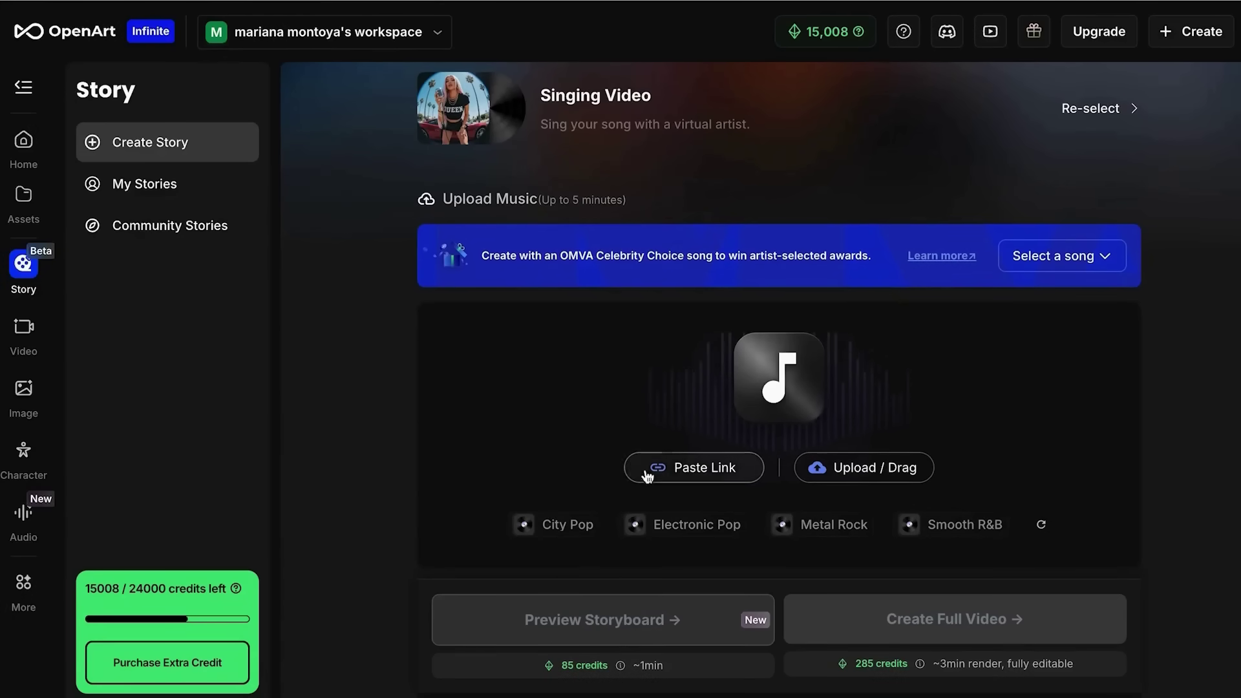
Import the Suno song from its pasted link and upload it.
scroll(582, 415, "down", 1)
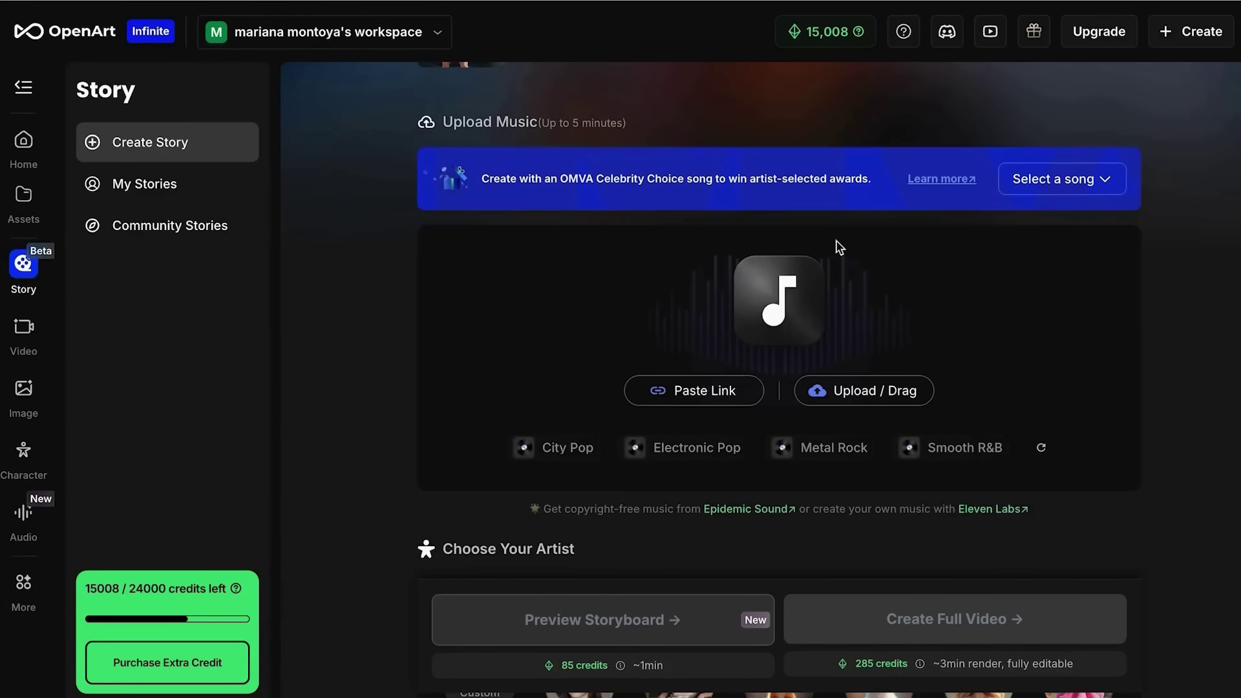
left_click(667, 399)
type("v")
type("https://suno.com/s/m9nclySlmiAhUjyO")
left_click(743, 456)
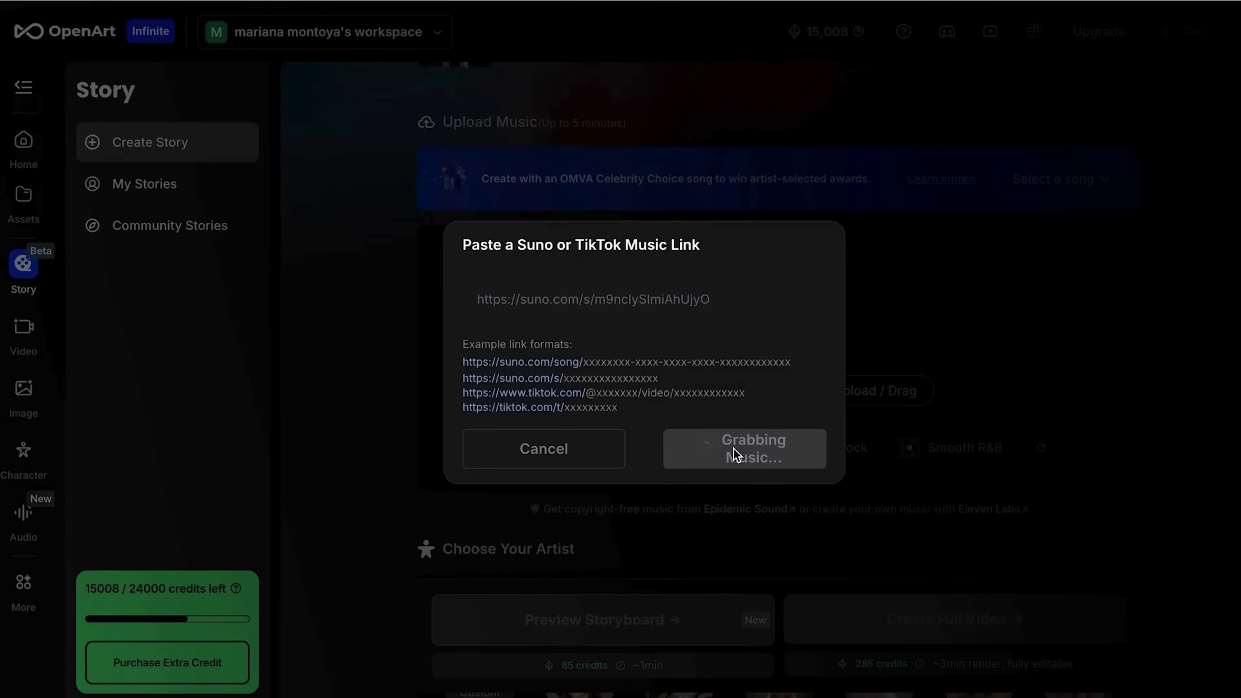
left_click(734, 452)
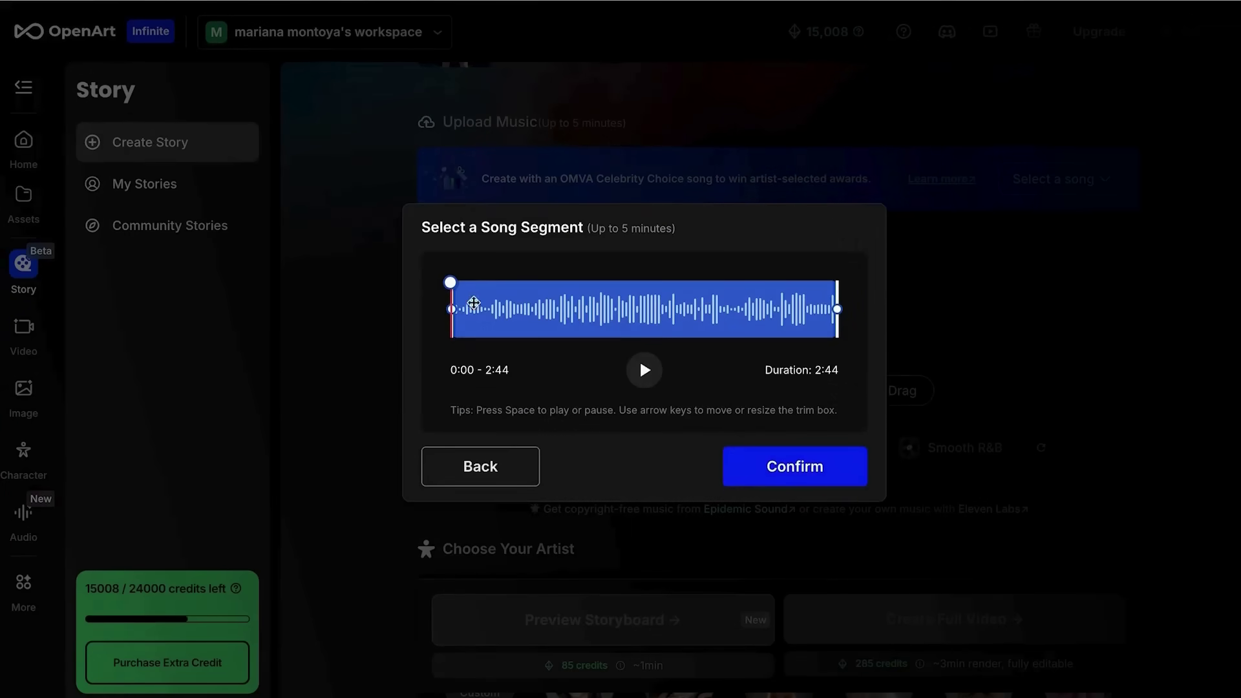
Trim the song to 0:23–1:10, a 47-second clip, and confirm it.
left_click_drag(451, 309, 507, 309)
left_click_drag(838, 308, 617, 307)
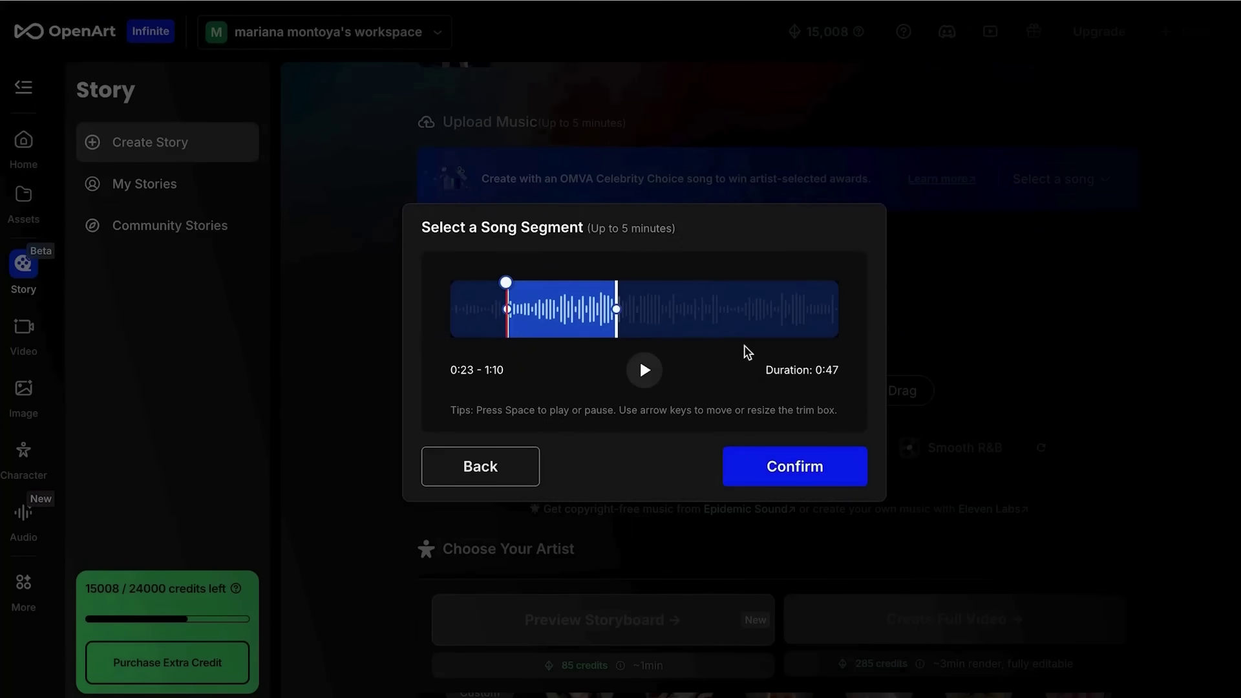
left_click(801, 475)
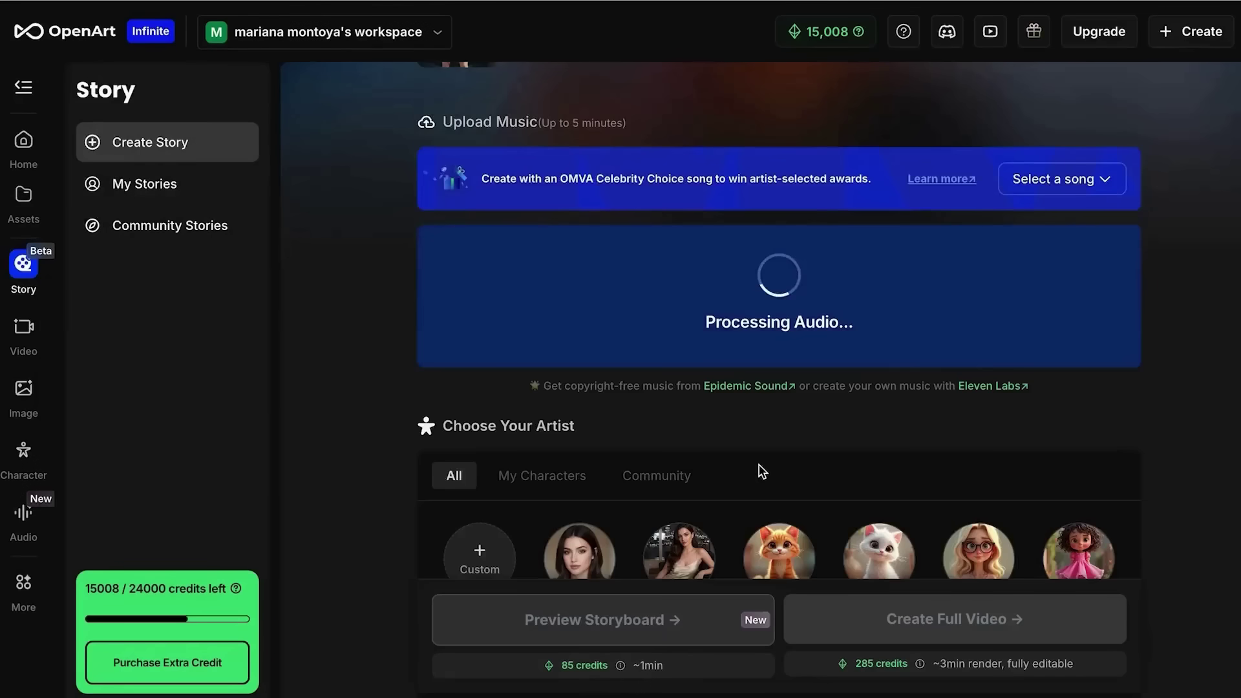
scroll(743, 319, "down", 4)
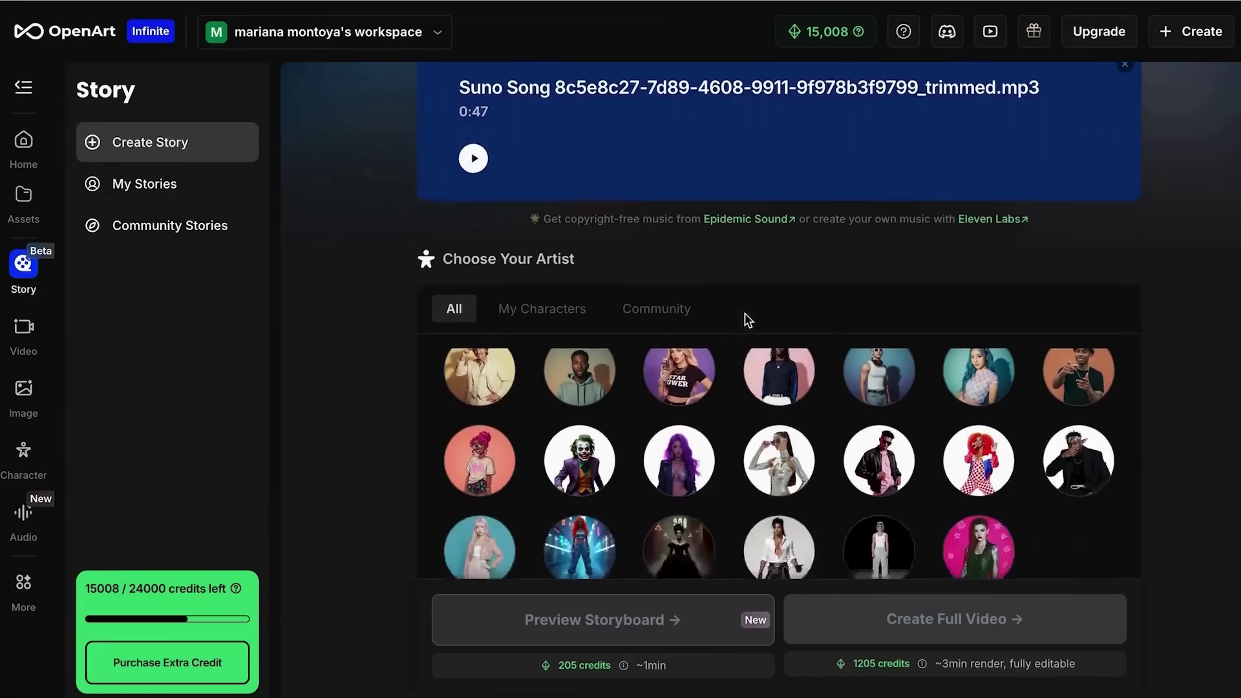
scroll(748, 319, "up", 3)
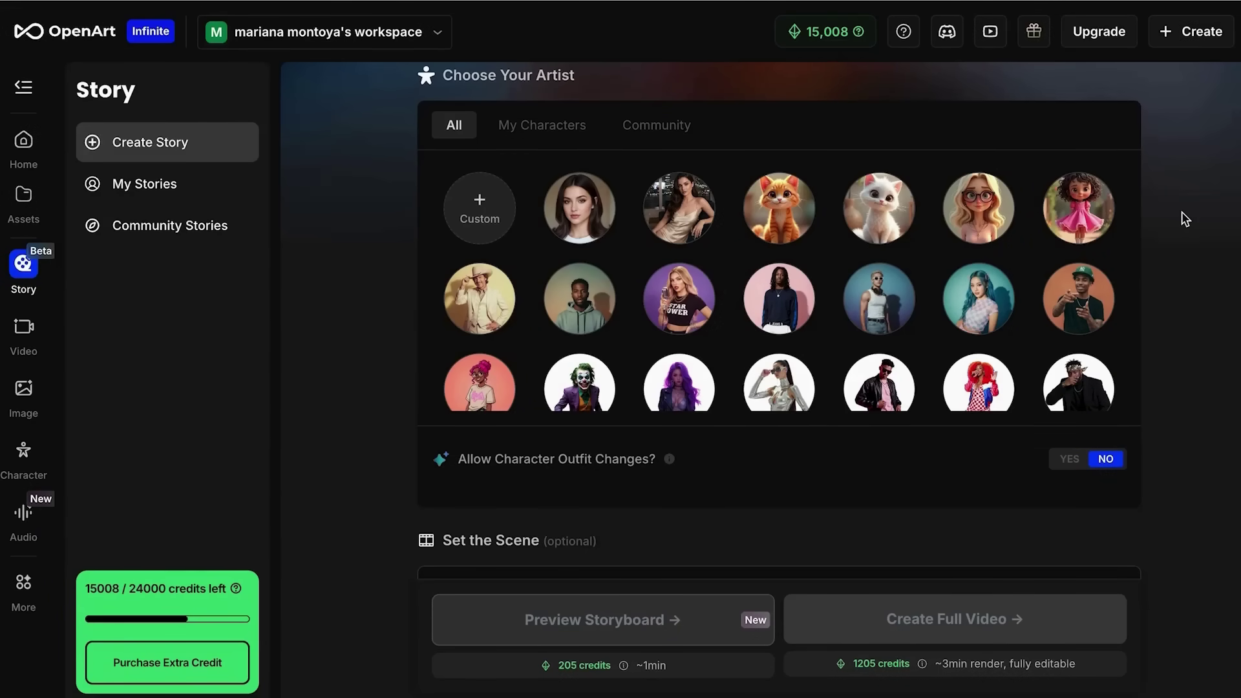
scroll(1052, 394, "down", 5)
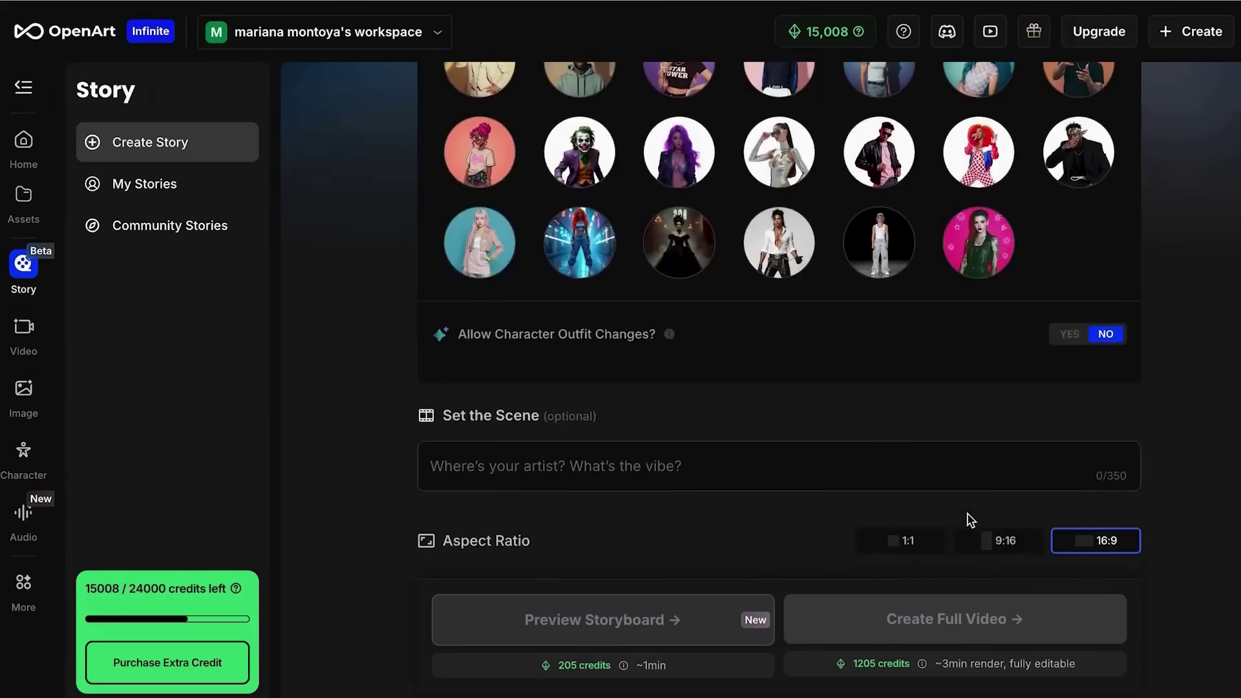
scroll(971, 520, "down", 1)
scroll(937, 383, "up", 3)
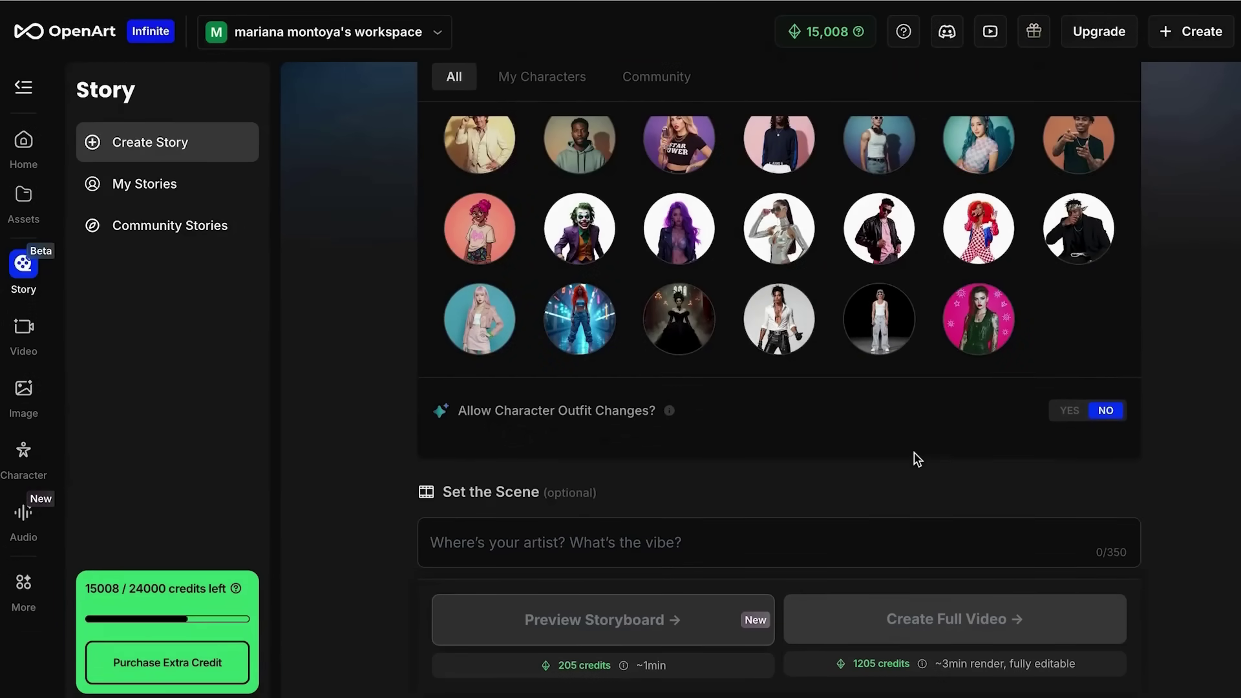
scroll(894, 435, "up", 1)
scroll(885, 374, "down", 3)
left_click(435, 416)
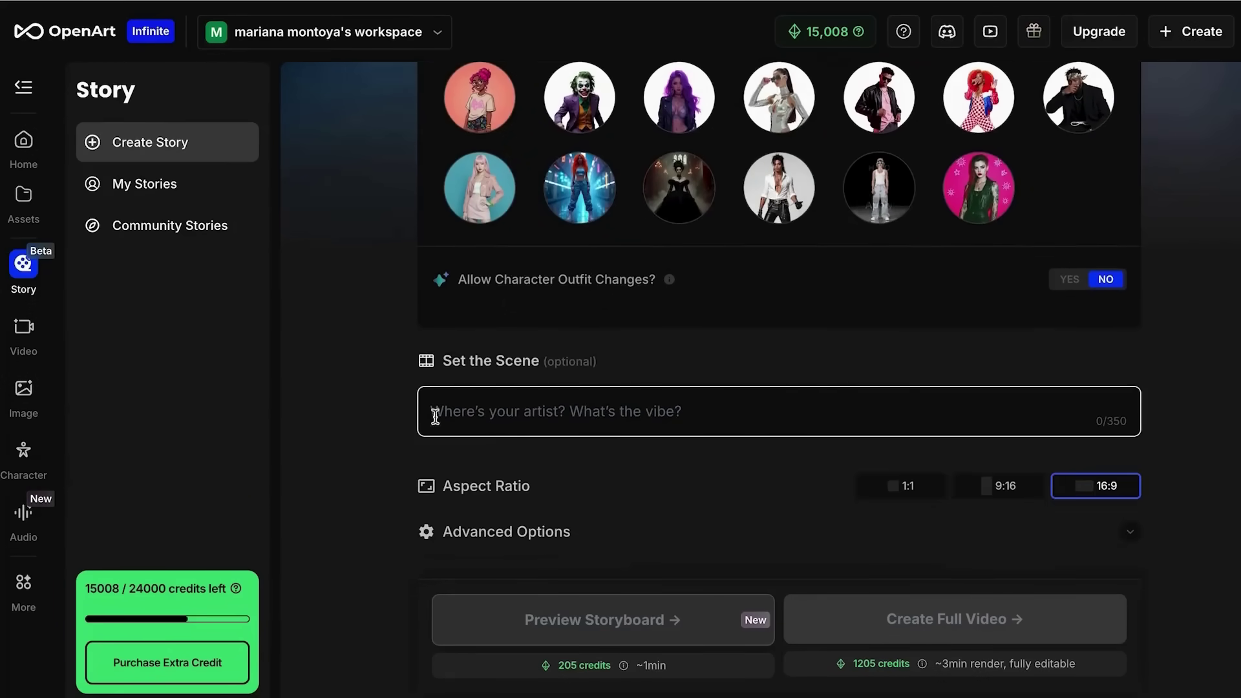
Enter the neon-lit studio scene description in the scene field.
left_click(579, 420)
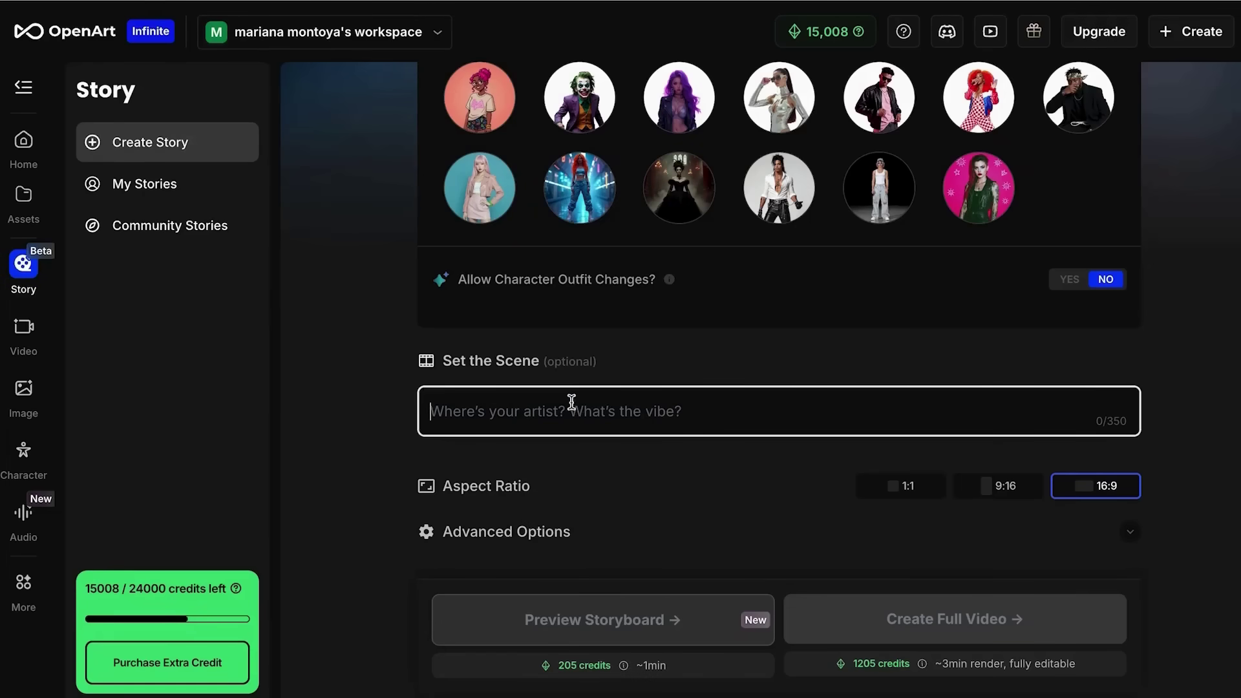
type("Confident pop star in a neon-lit studio\" - This works because it gives the AI clear visual cues about lighting, energy level, and performance style")
key("super+space")
type("C")
key("Escape")
left_click_drag(463, 433, 435, 414)
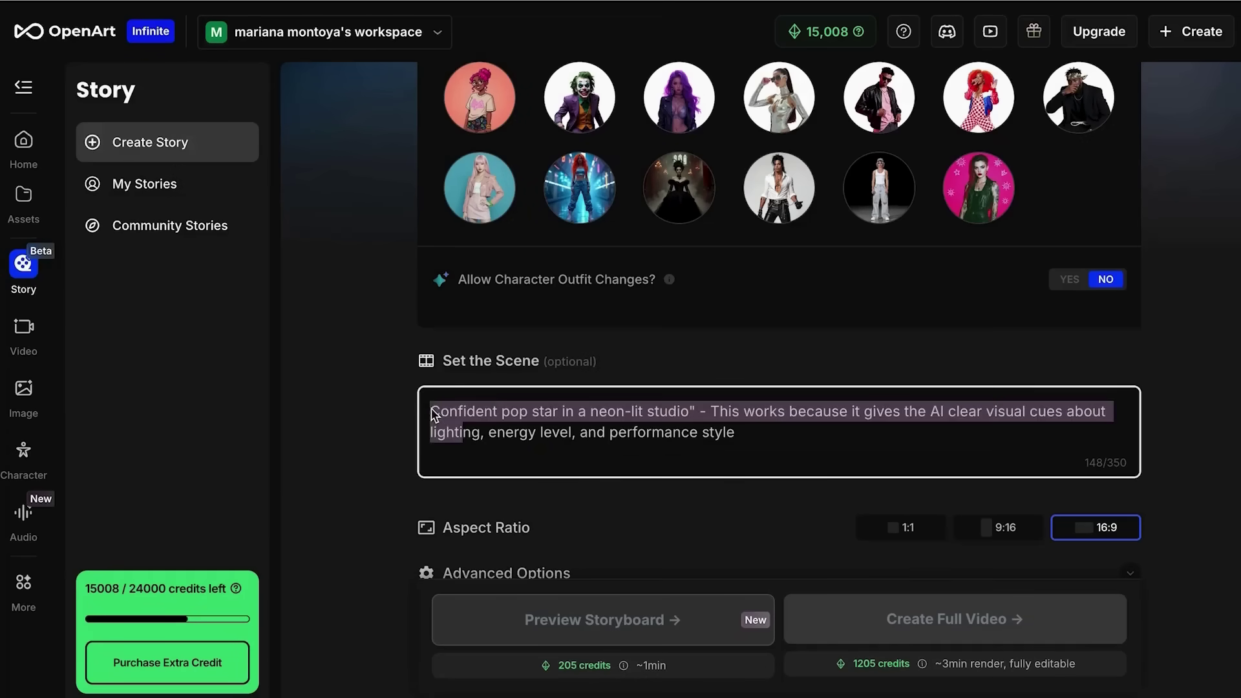
key("ctrl+a")
key("BackSpace")
type("Confident pop star in a neon-lit studio\" - This works because it gives the AI clear visual cues about lighting, energy level, and performance style")
key("Return")
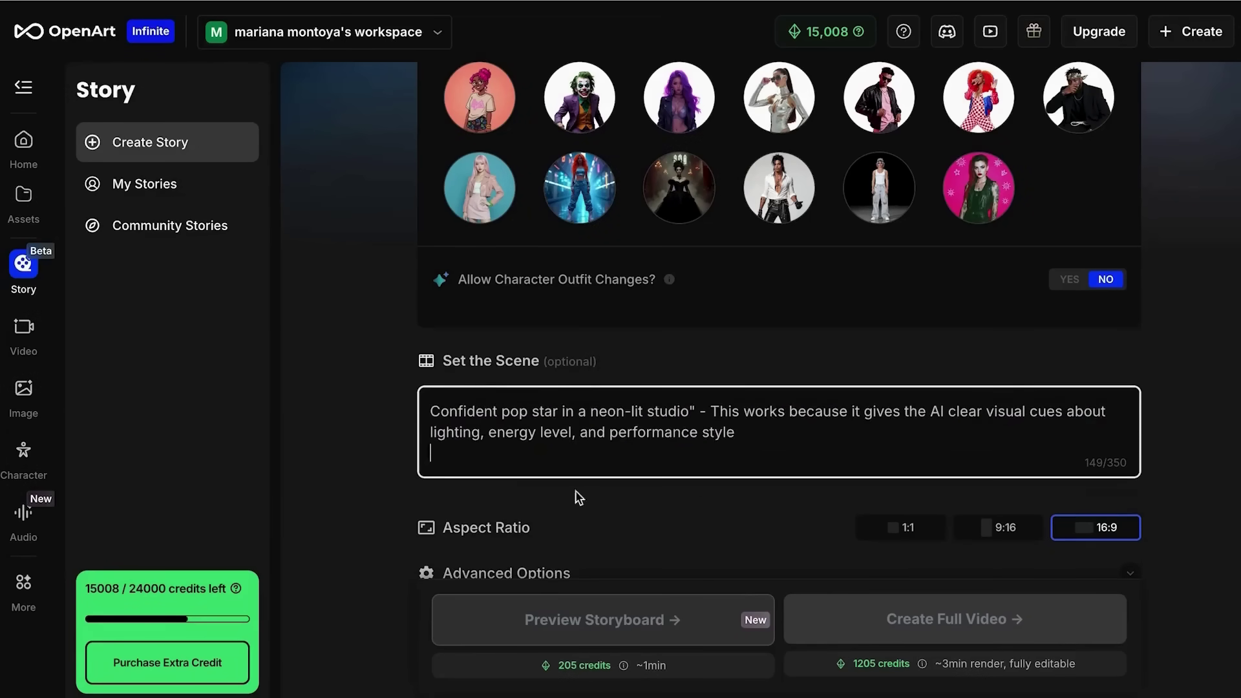
Review the character gallery, filtering to my own characters and then back to all.
scroll(868, 210, "up", 5)
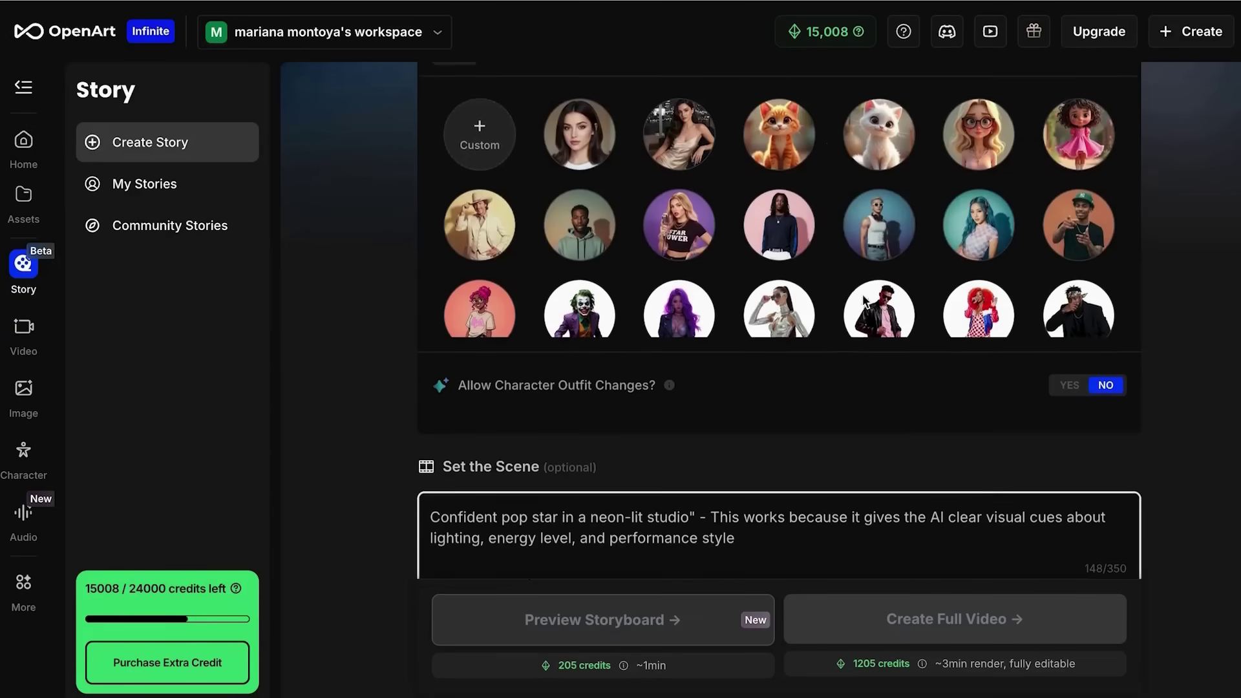
scroll(760, 444, "up", 2)
scroll(678, 310, "down", 2)
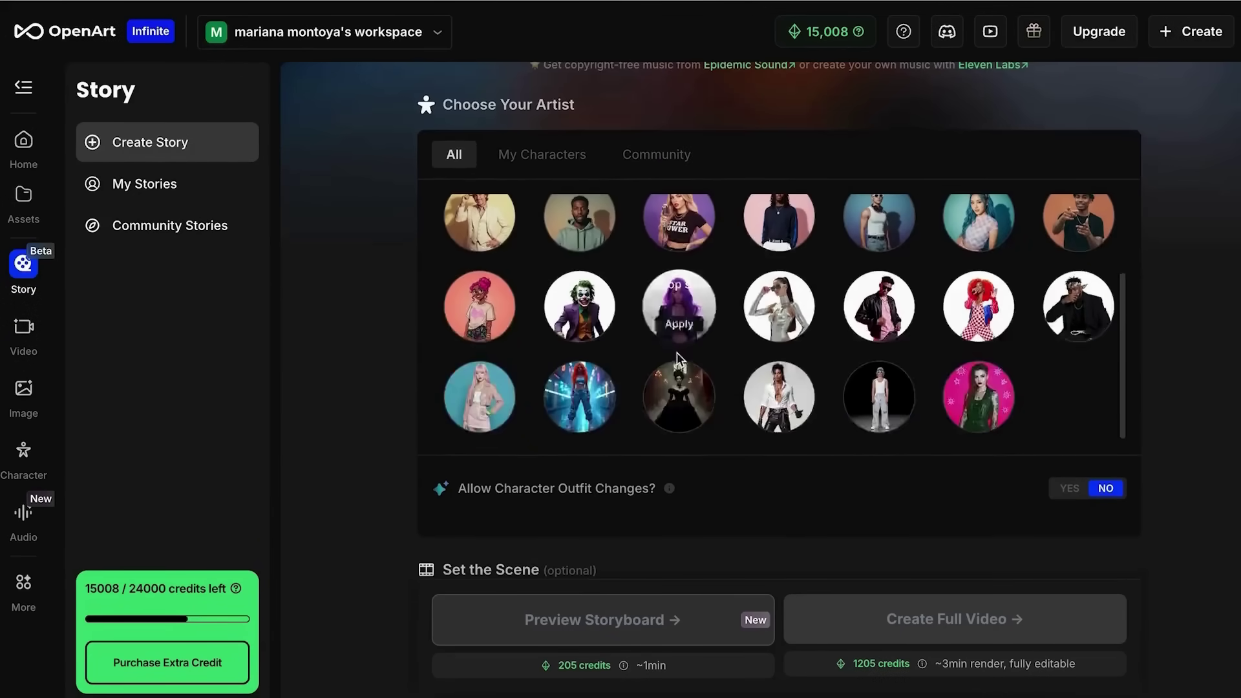
scroll(658, 333, "down", 3)
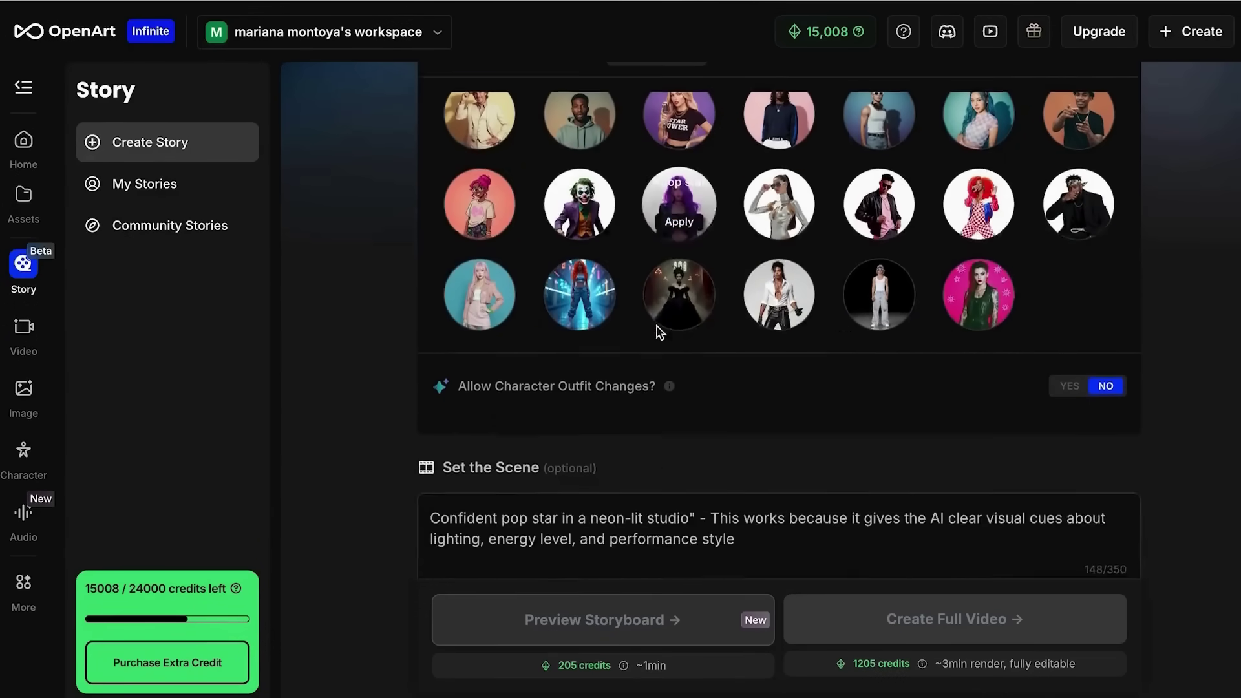
scroll(666, 239, "up", 2)
left_click(531, 96)
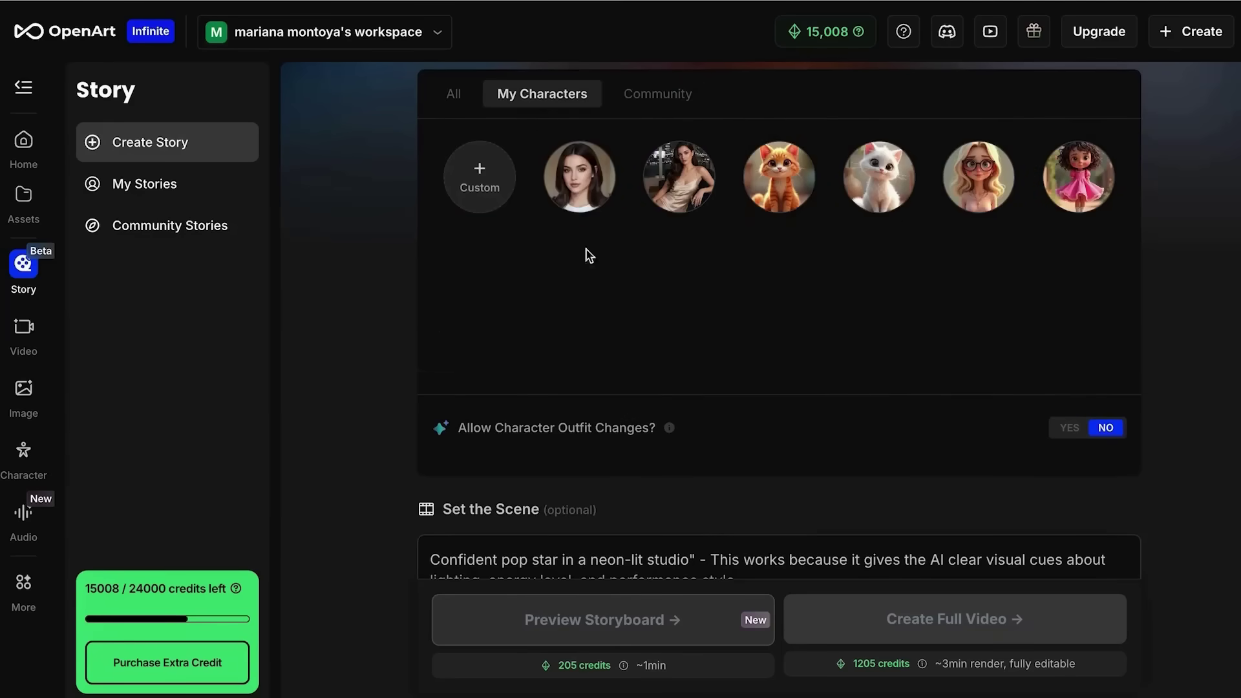
left_click(453, 95)
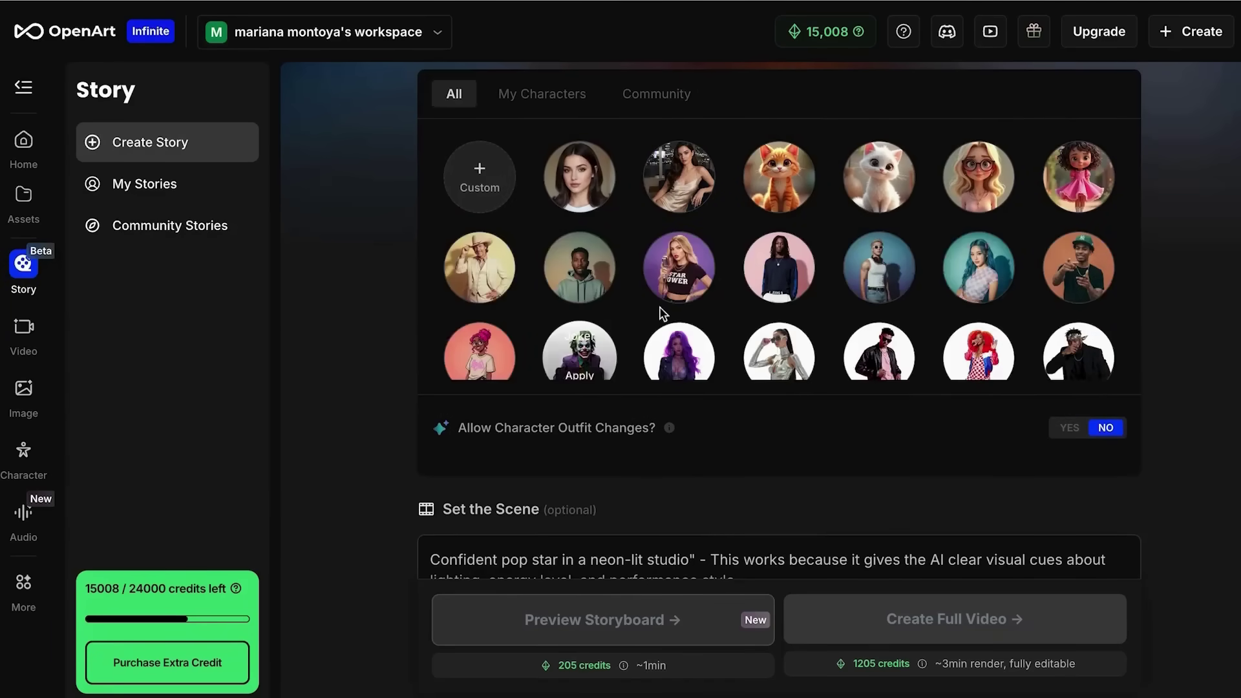
scroll(725, 269, "down", 2)
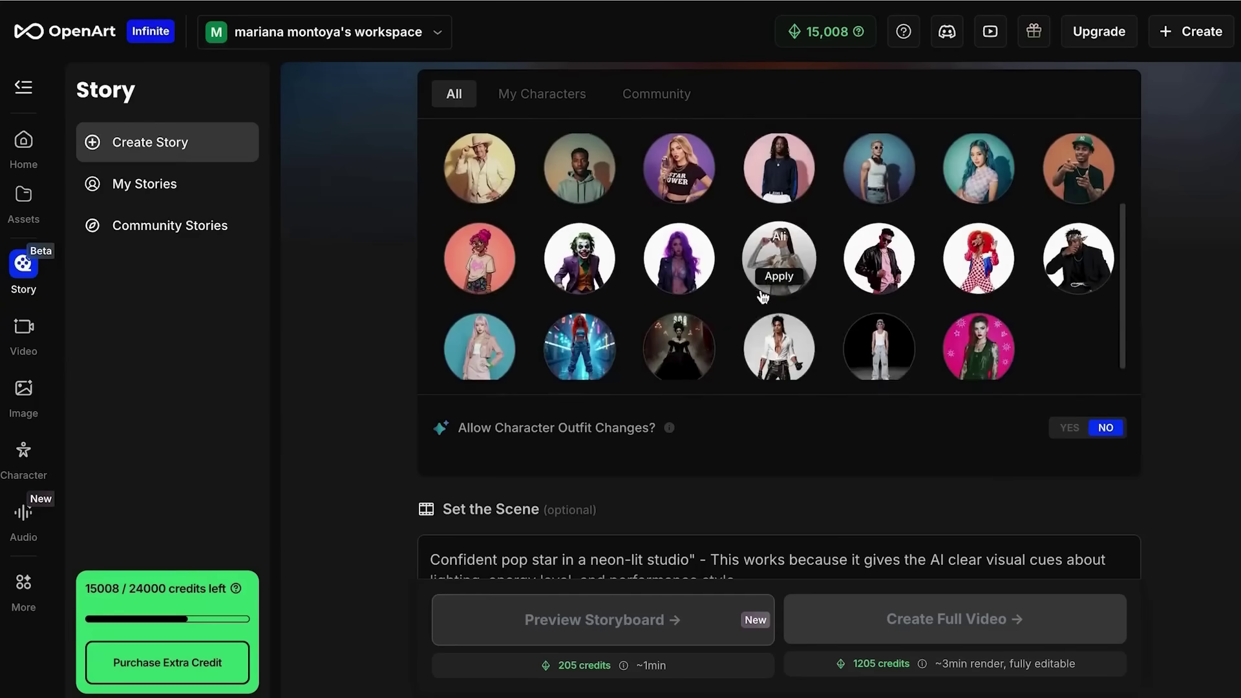
scroll(1229, 276, "up", 1)
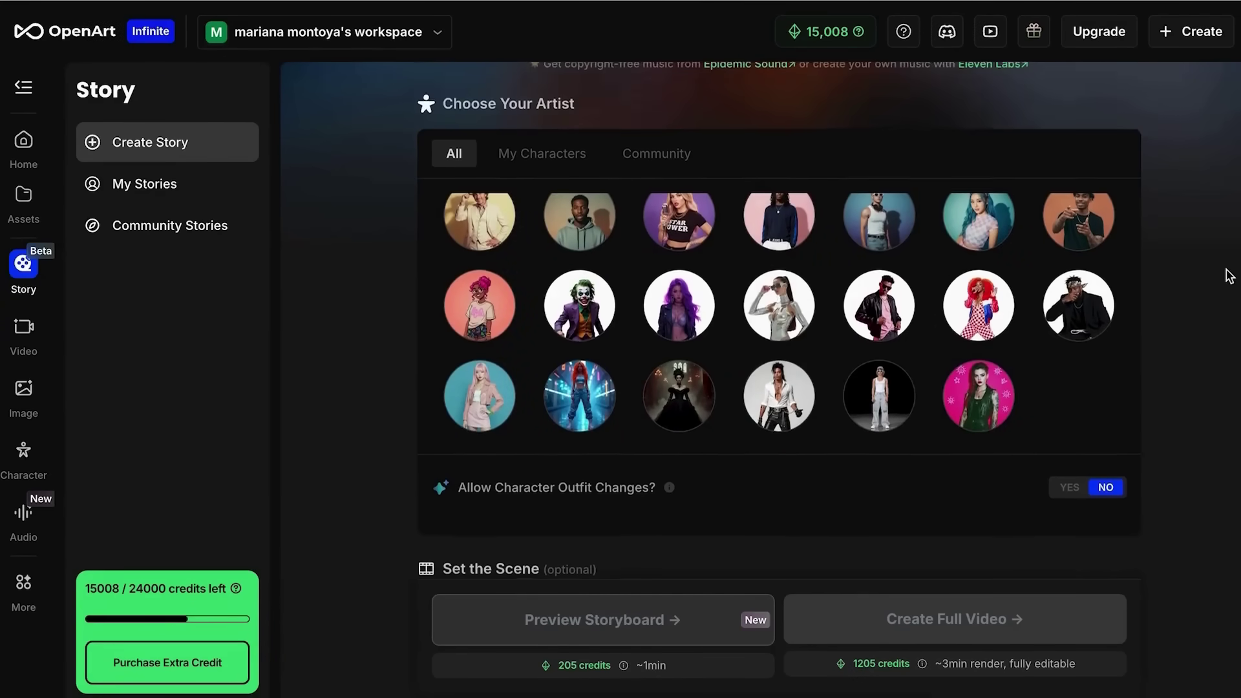
Cast Rosa as the artist and close the video preview to reach the timeline.
left_click(577, 381)
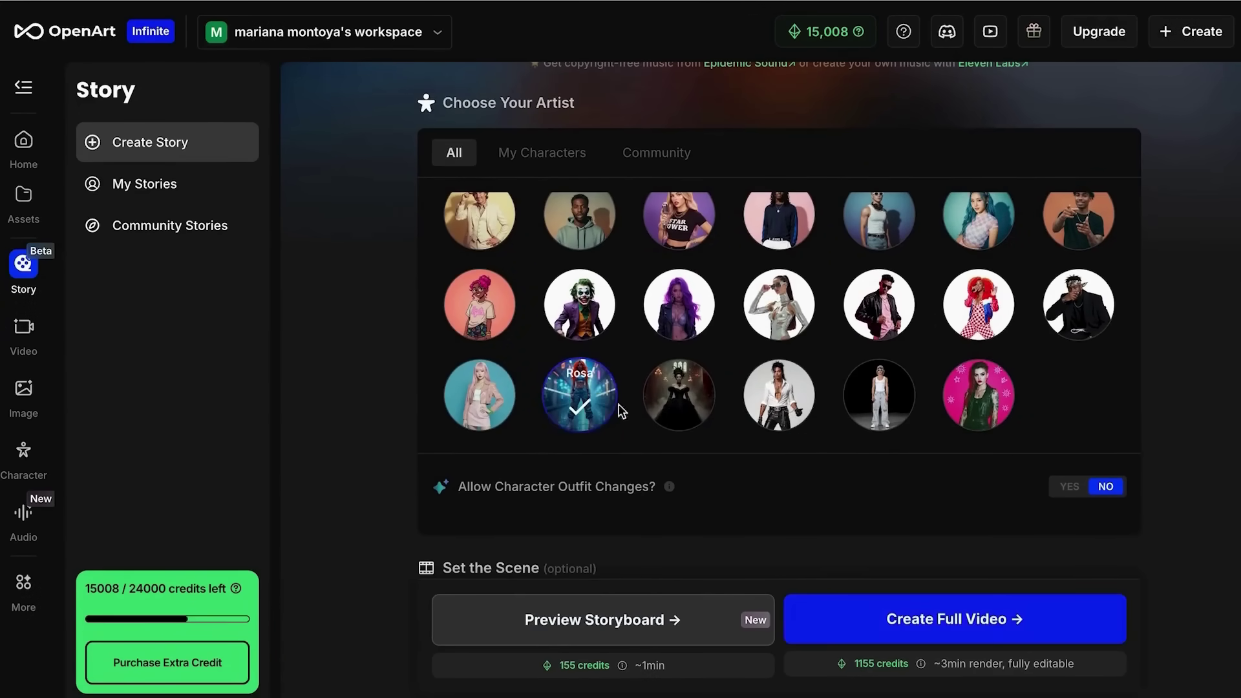
scroll(665, 465, "down", 4)
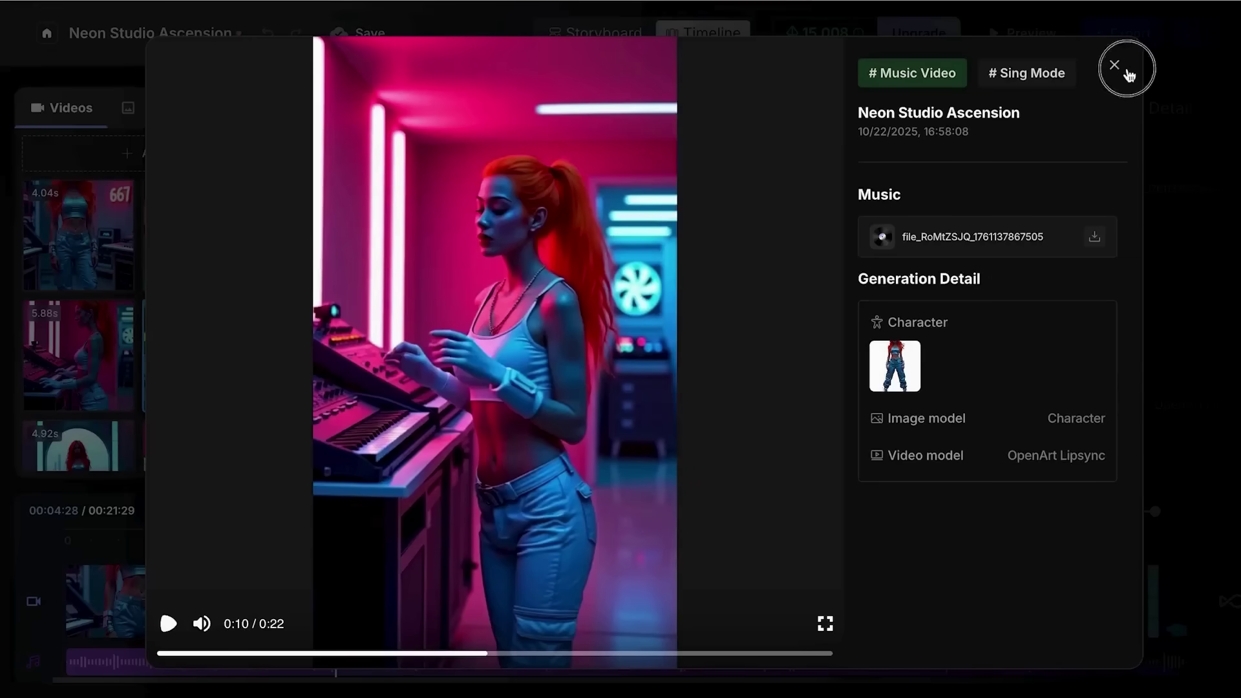
left_click(1127, 71)
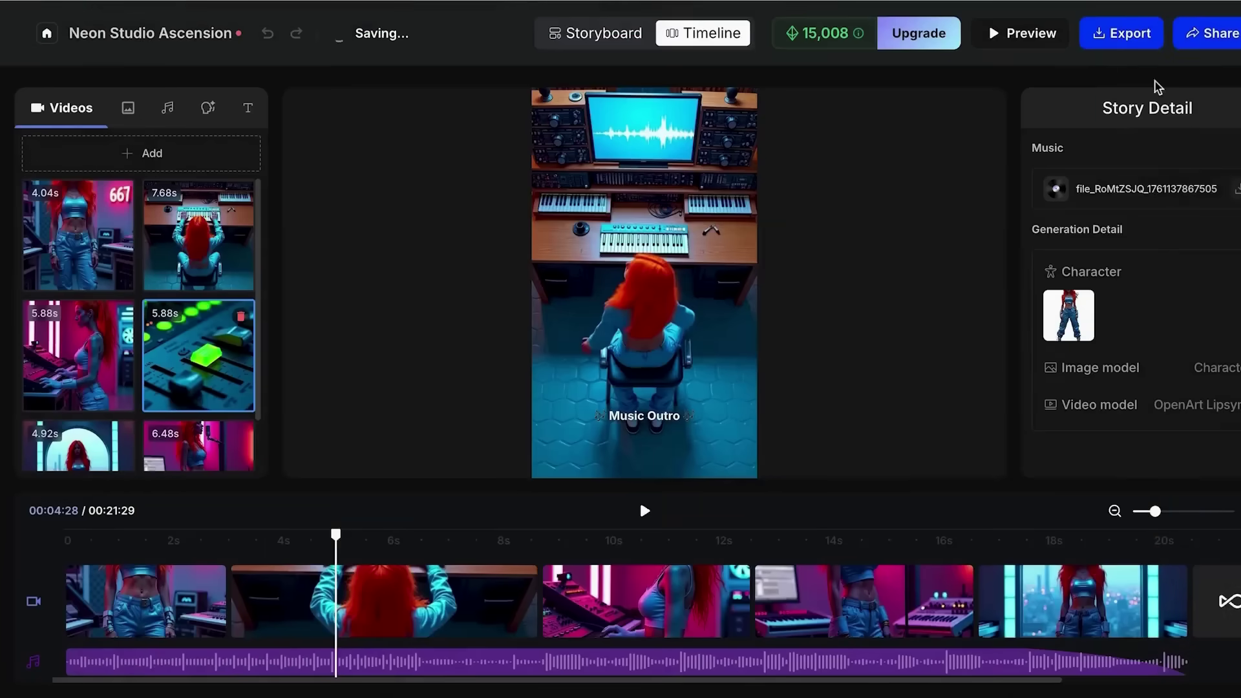
Review the Neon Studio Ascension shot cards in the Storyboard view.
left_click(636, 26)
scroll(607, 326, "down", 3)
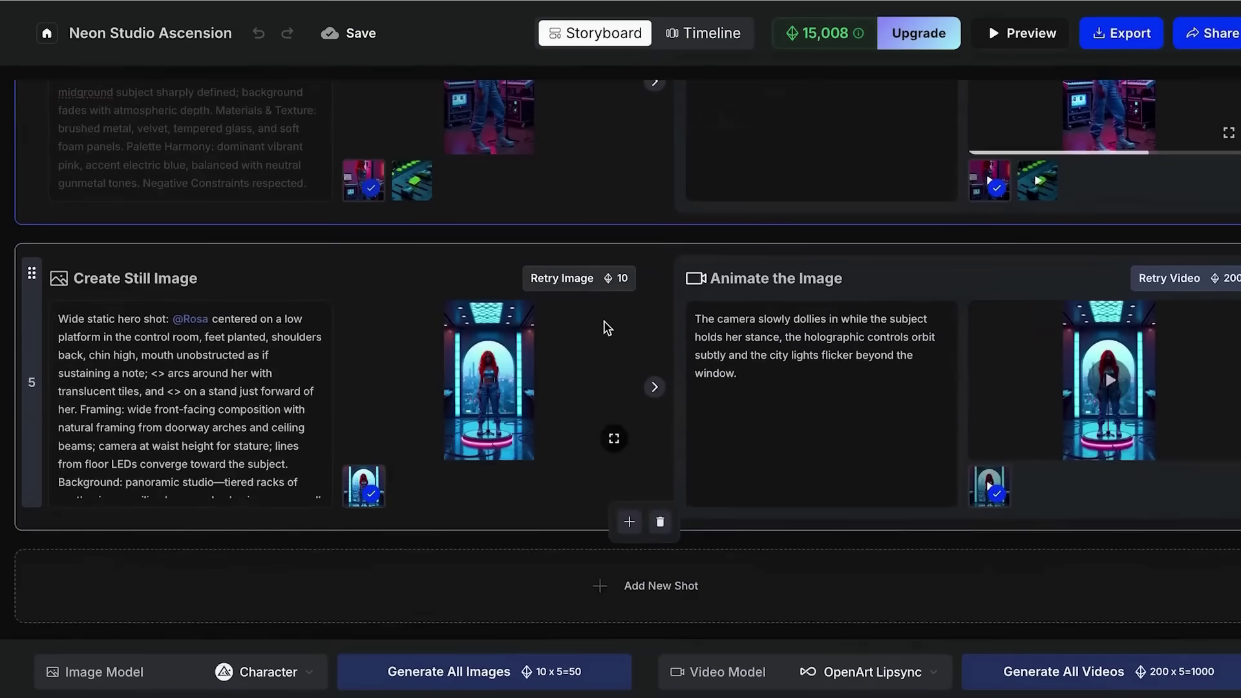
scroll(606, 326, "up", 10)
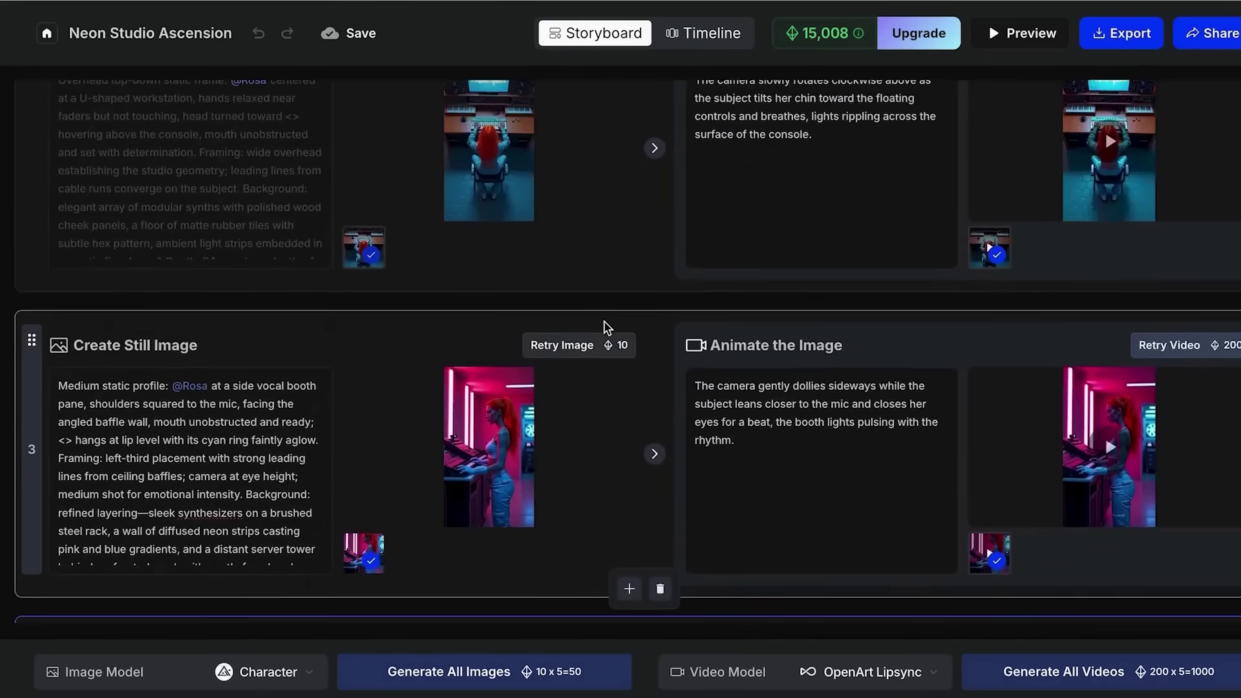
scroll(606, 327, "up", 8)
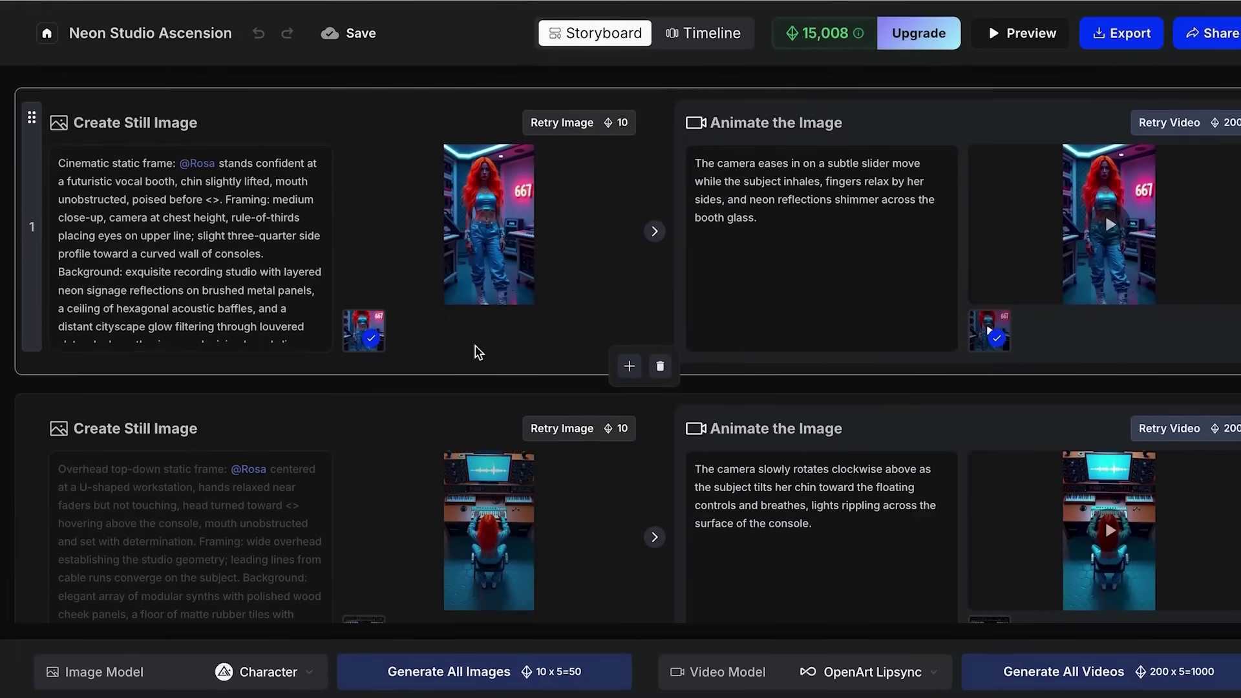
scroll(477, 352, "down", 15)
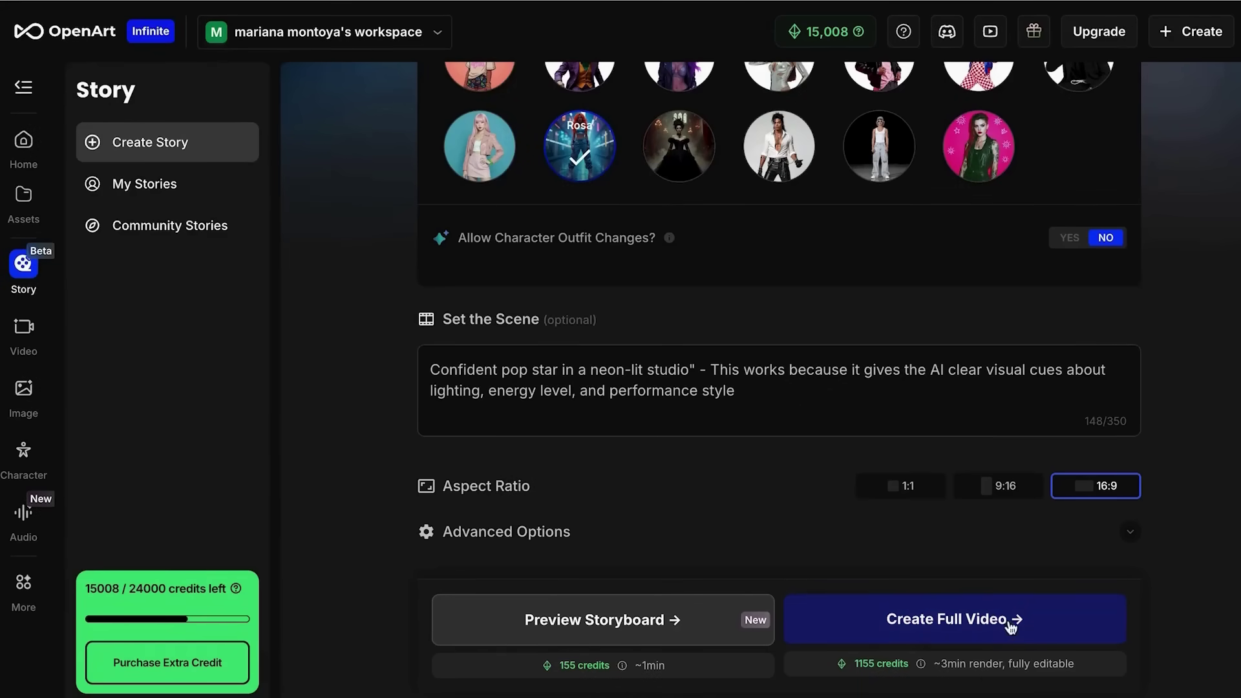
Create the full video and play it from the first clip in the Timeline view.
left_click(898, 635)
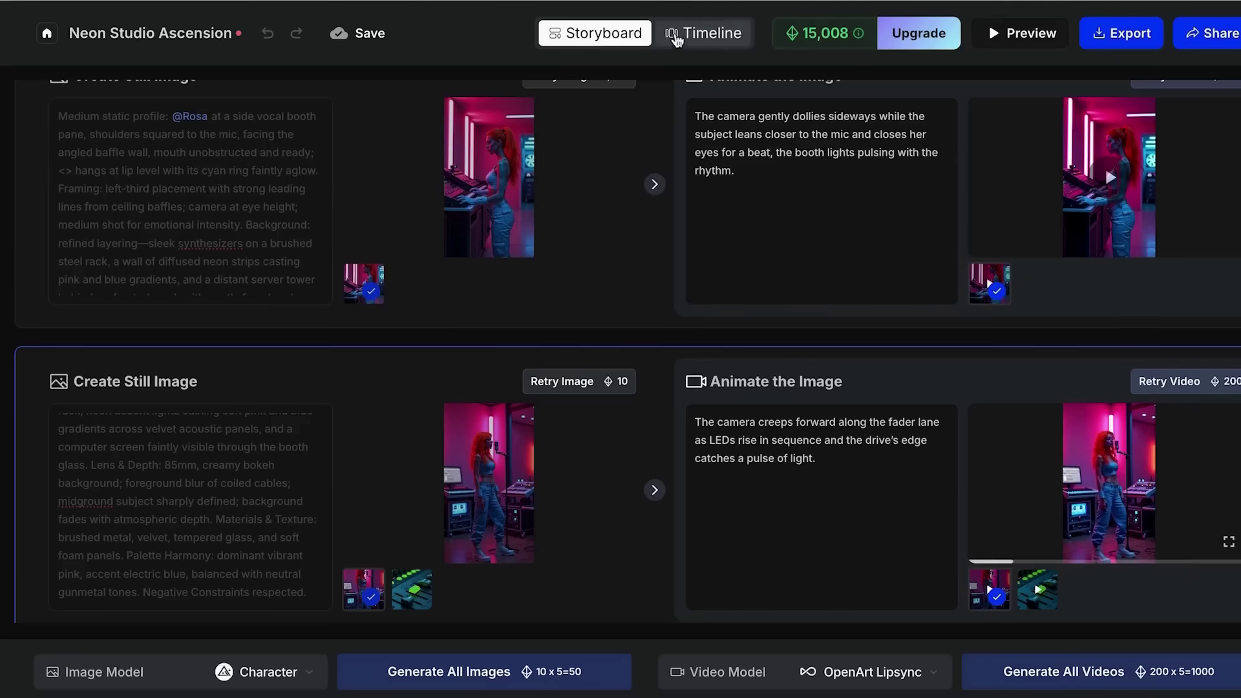
left_click(675, 35)
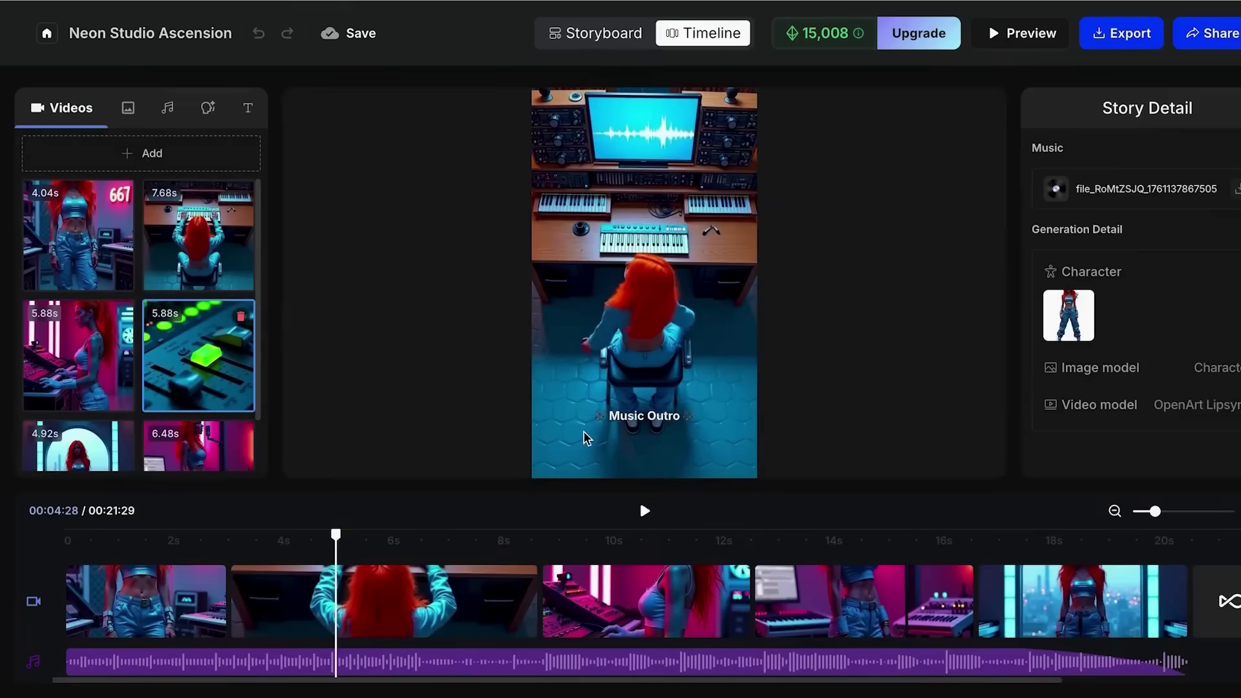
left_click(75, 546)
left_click(644, 511)
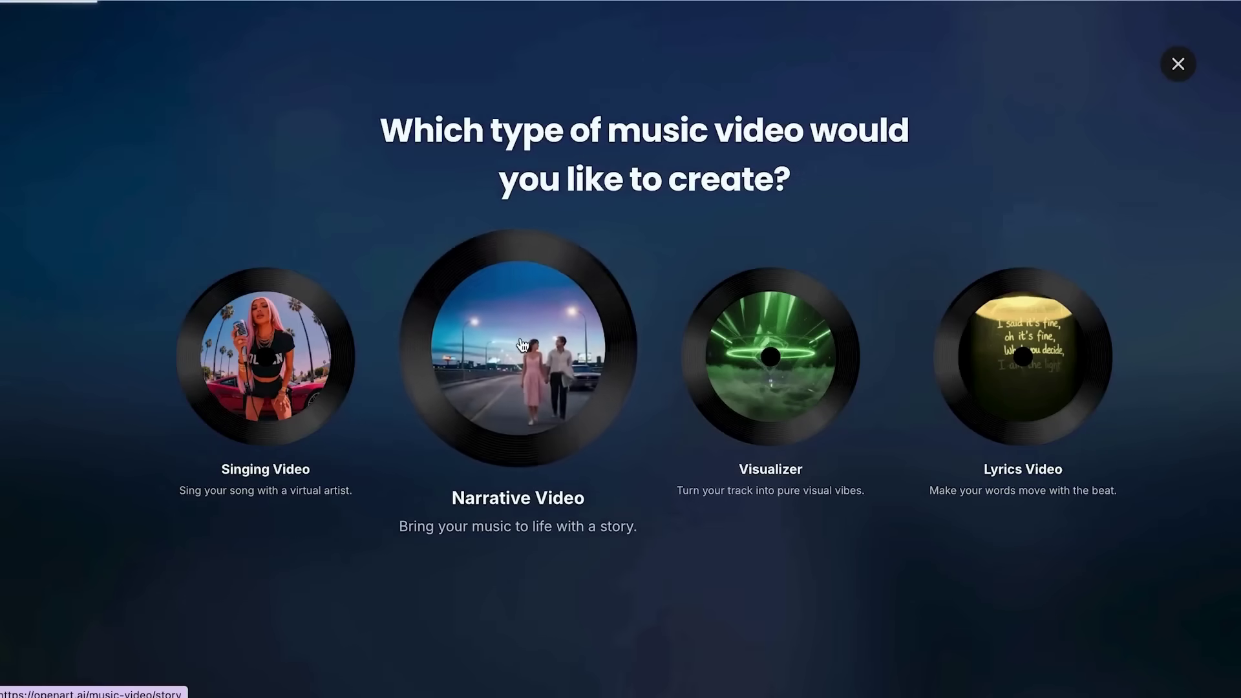
Start a Narrative Video and paste in the heartbreak-to-healing storyline.
left_click(520, 342)
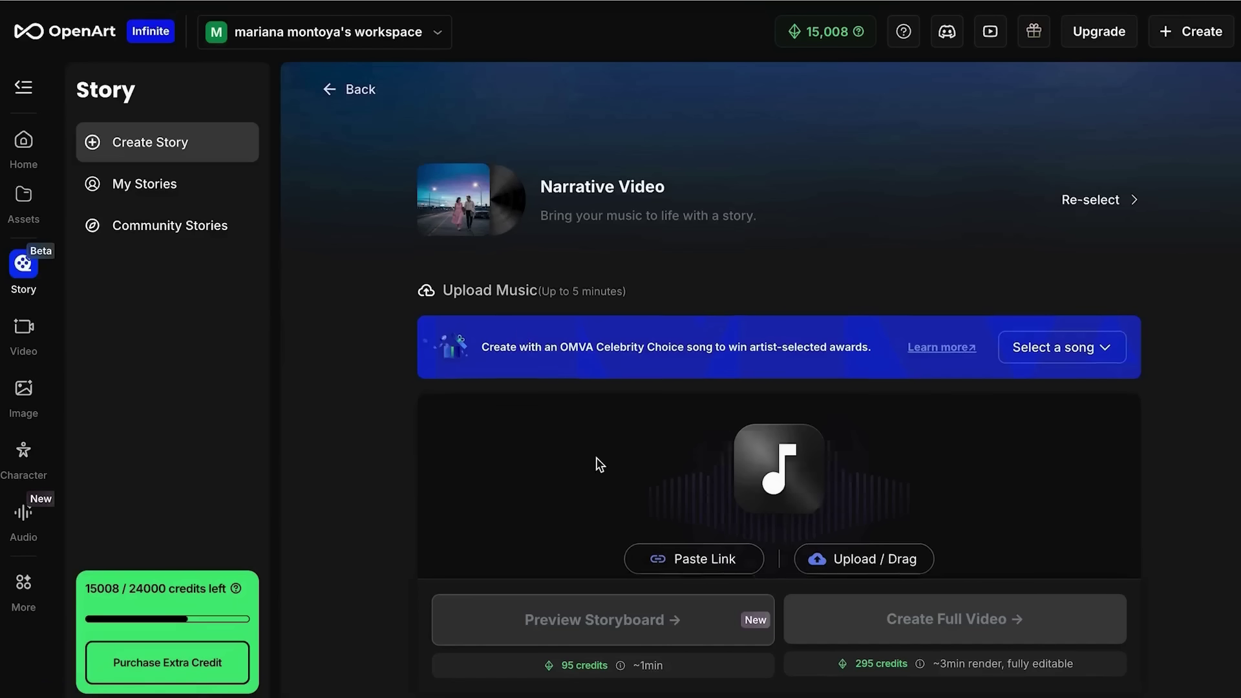
scroll(596, 458, "down", 12)
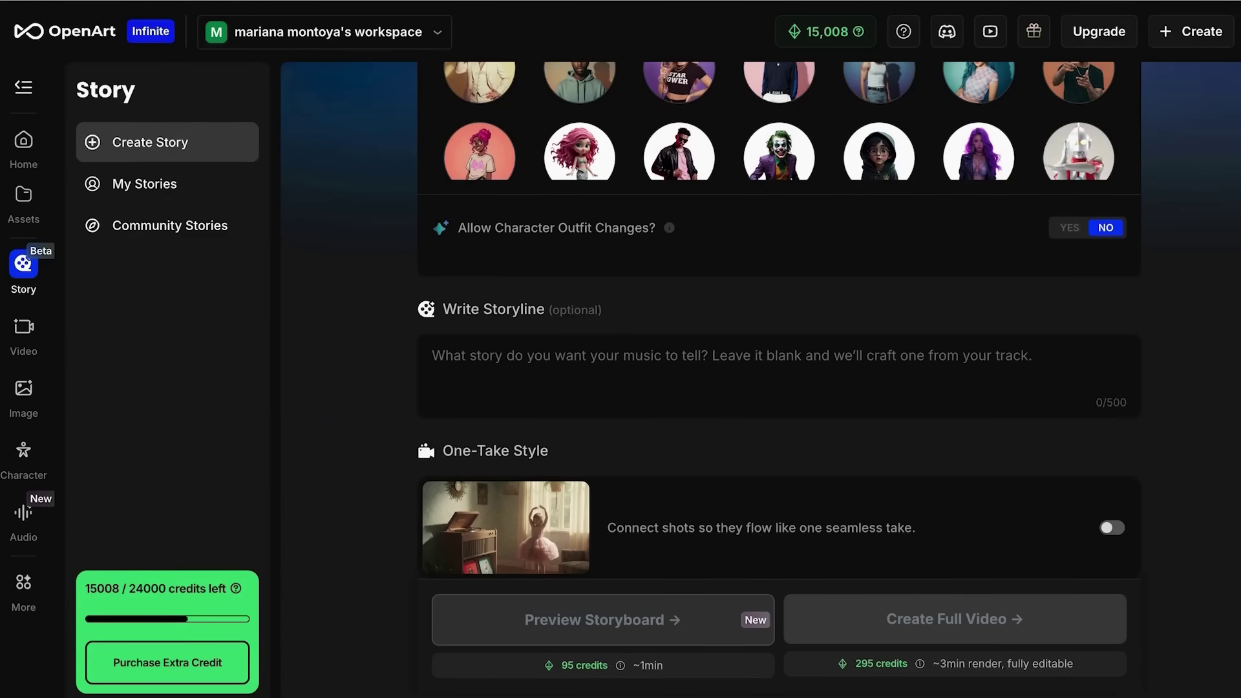
type("\"A journey from heartbreak to healing, starting in a dark room and ending in bright sunlight\"")
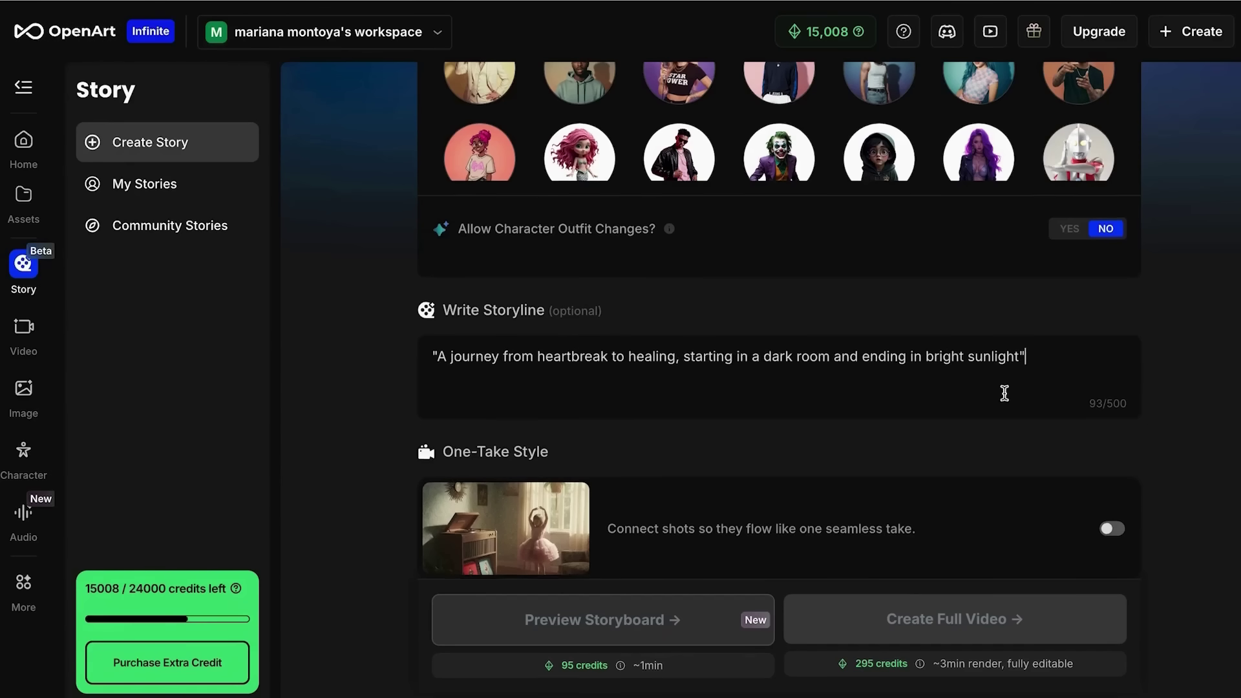
scroll(1005, 394, "up", 2)
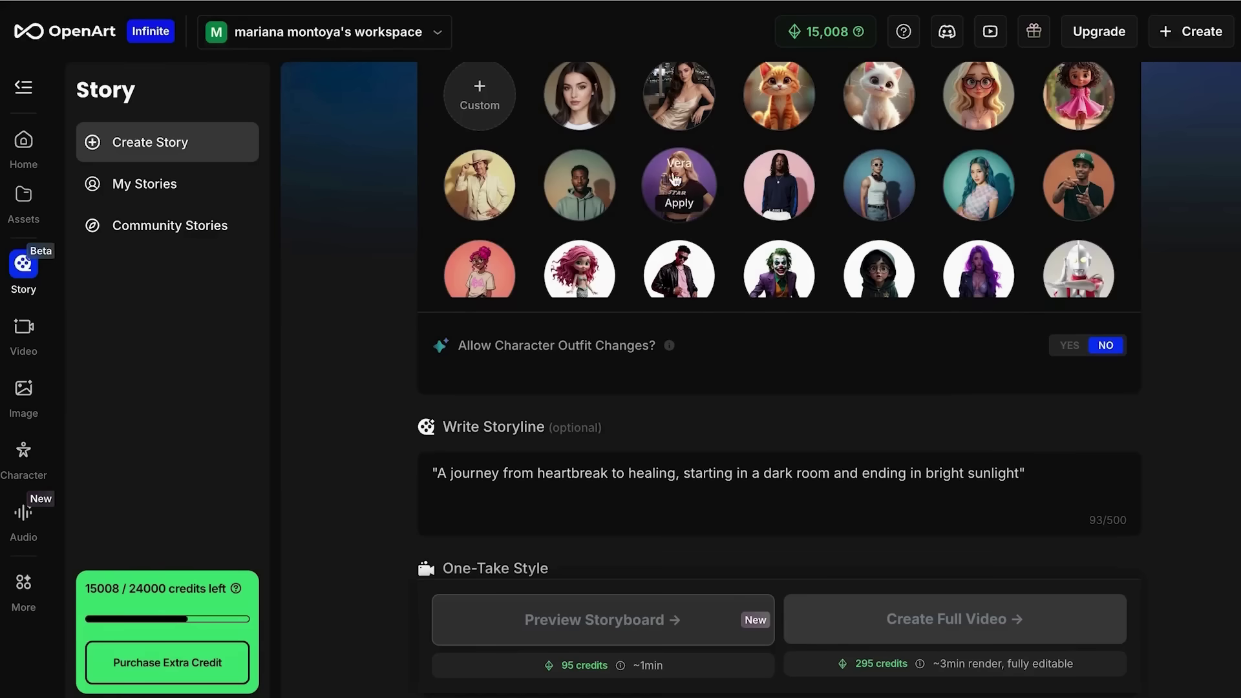
Cast Vera as the actor and play the Rise Of A Rock Dream video.
left_click(678, 201)
mouse_move(977, 206)
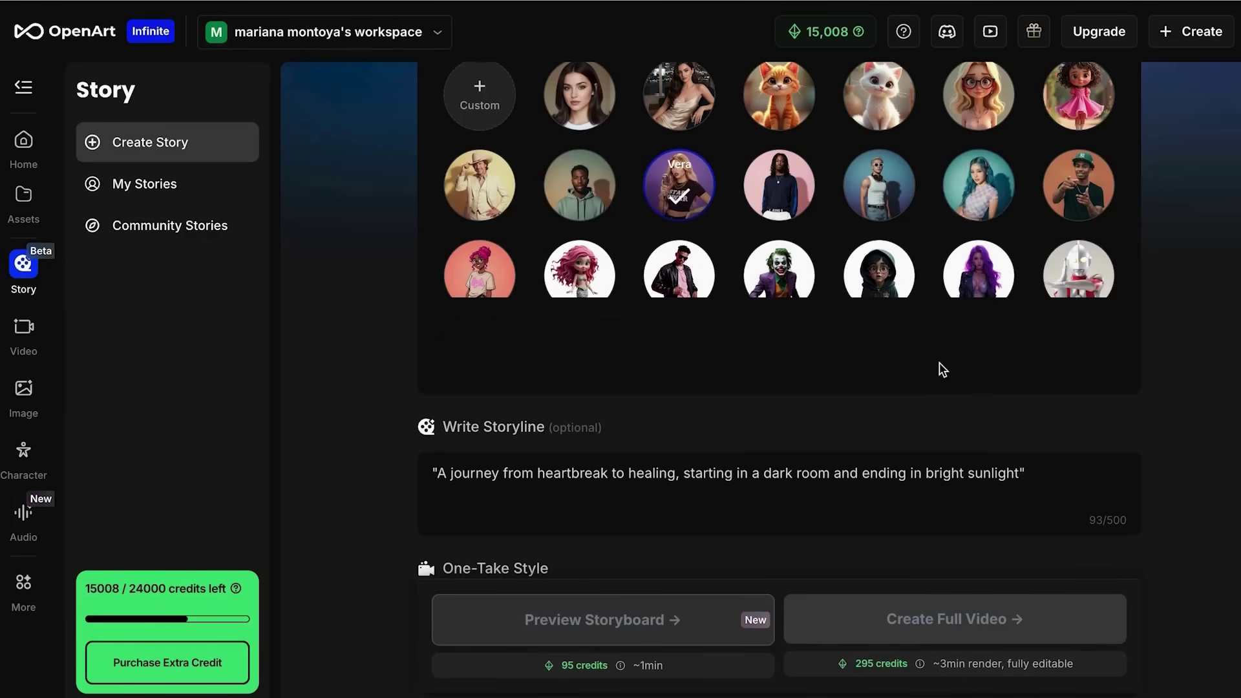
scroll(940, 368, "down", 1)
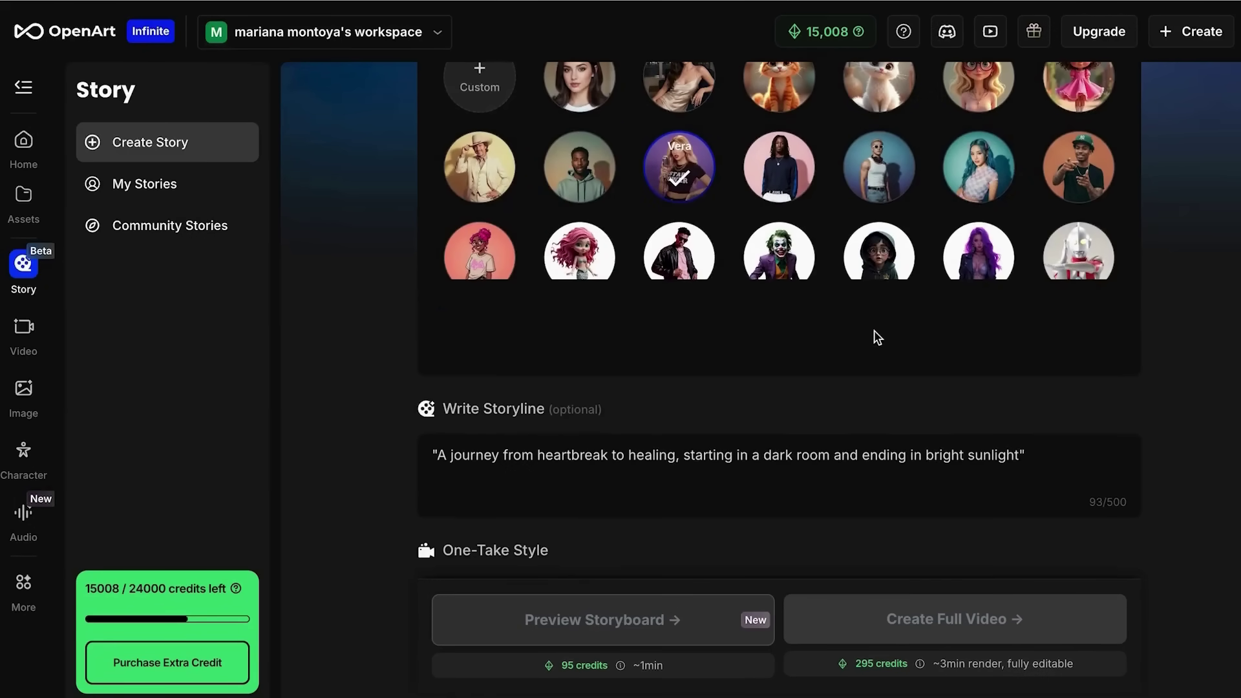
scroll(877, 337, "down", 3)
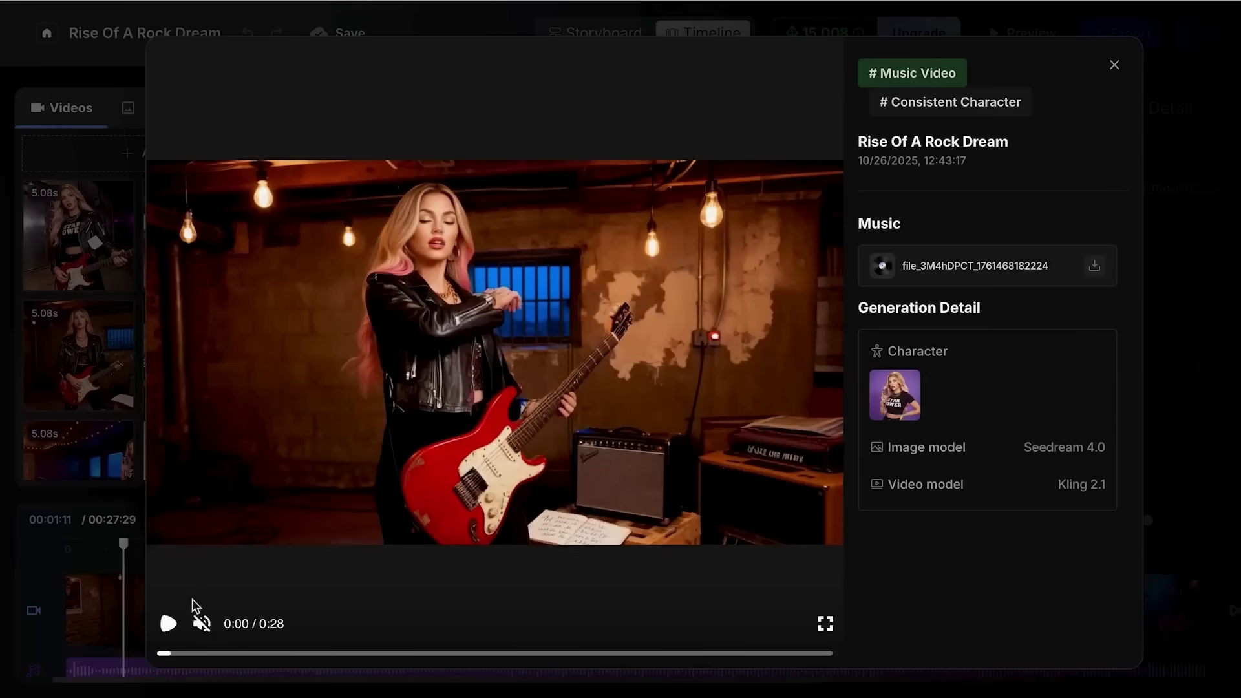
left_click(169, 623)
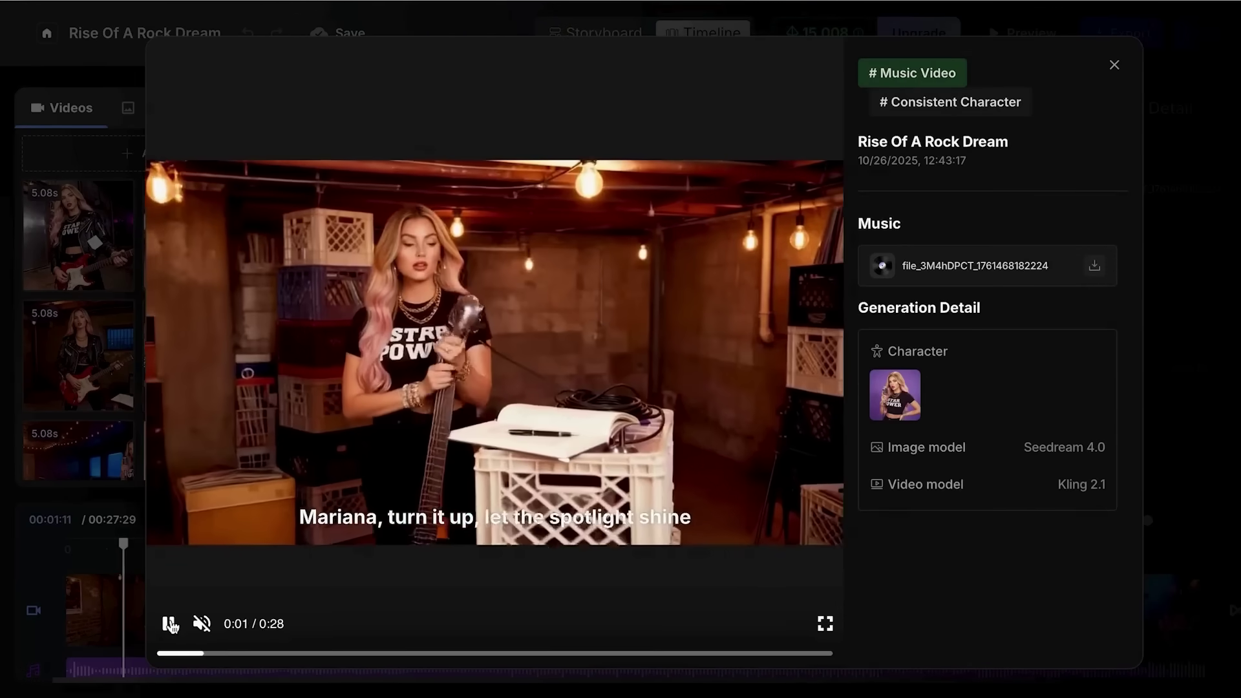
Pause and then resume the Rise Of A Rock Dream playback.
left_click(169, 624)
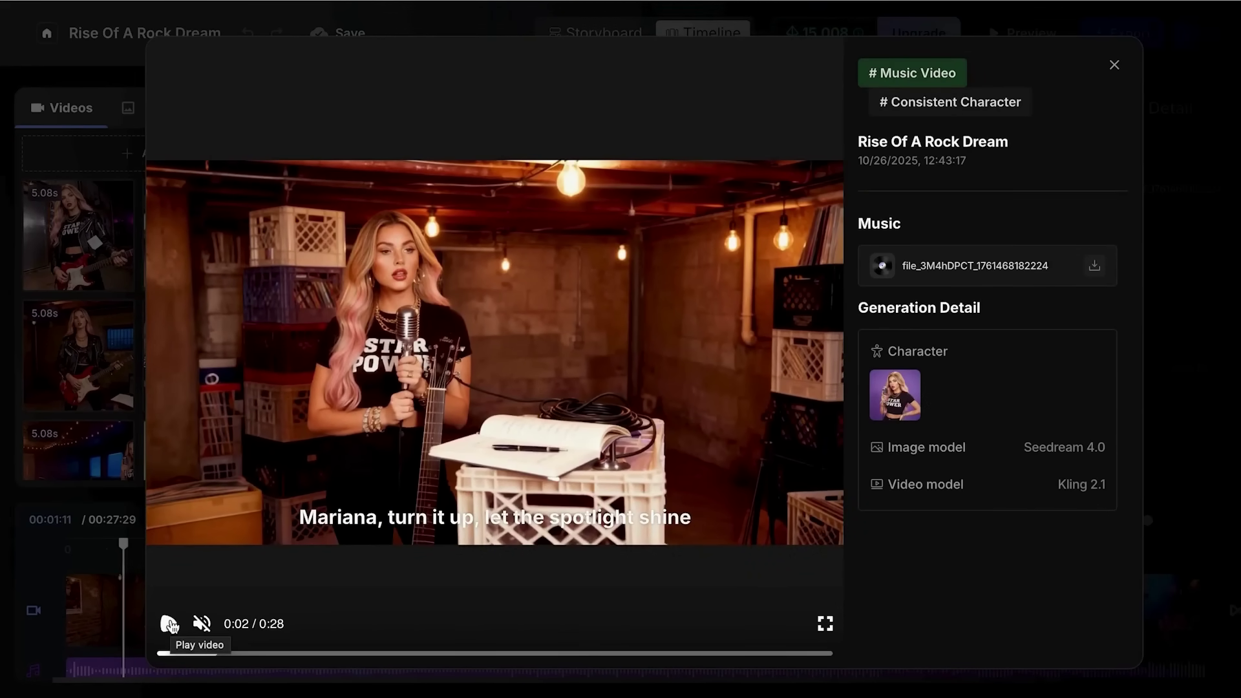
left_click(169, 623)
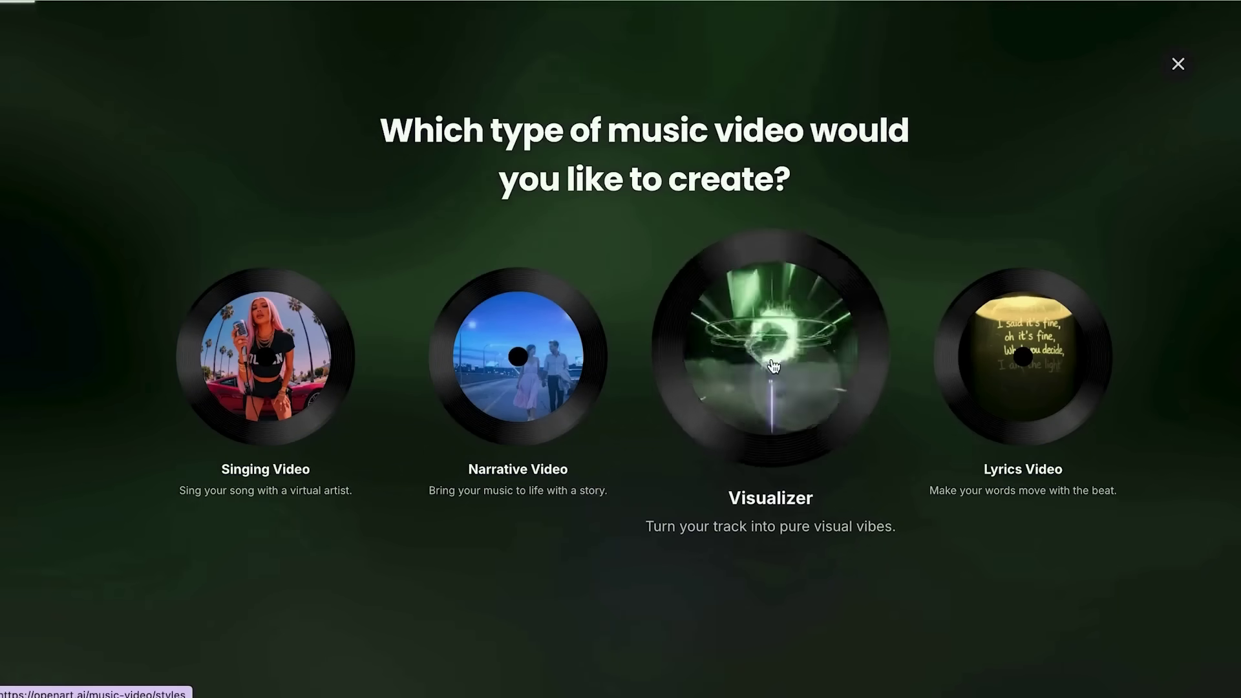
Choose a Visualizer video and scroll through its setup to the style choices.
left_click(772, 363)
scroll(678, 426, "down", 8)
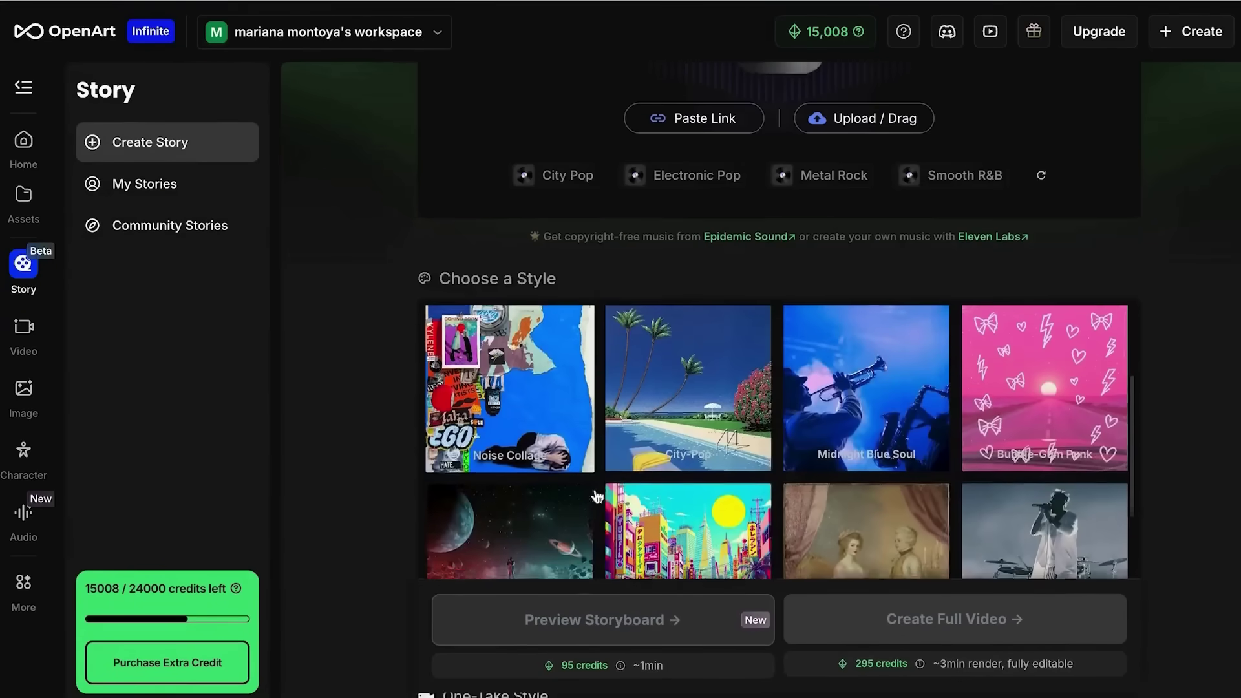
scroll(620, 287, "down", 3)
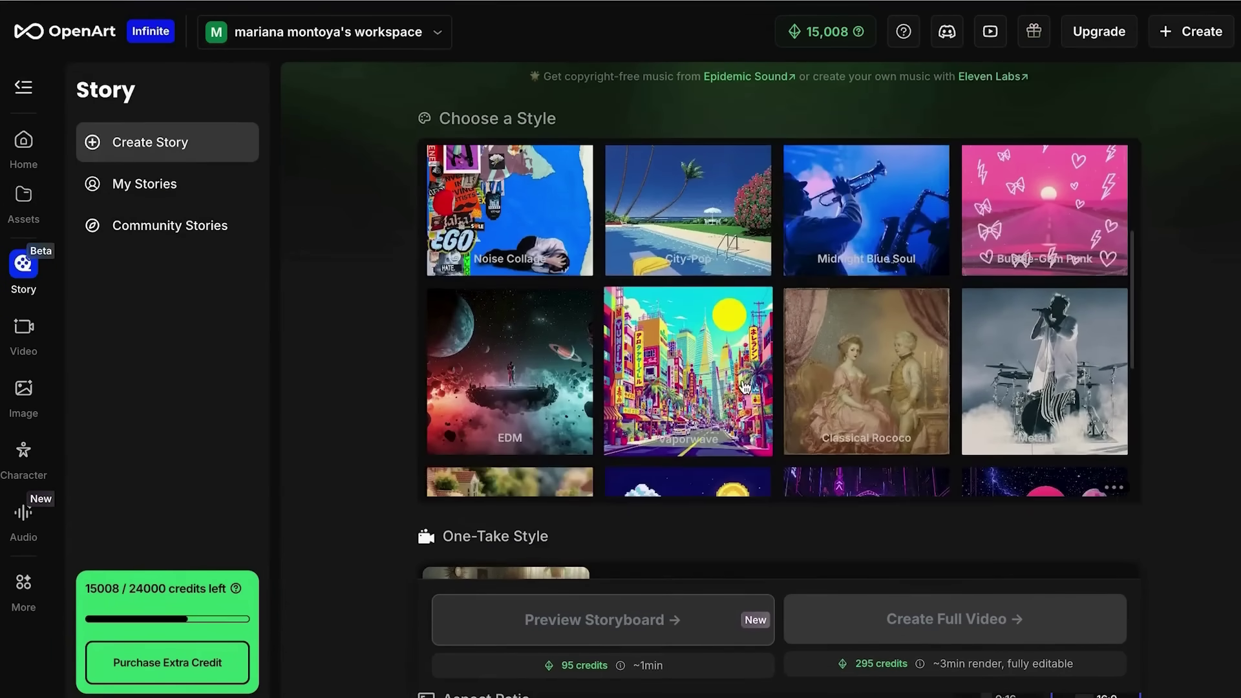
scroll(745, 386, "down", 3)
scroll(750, 368, "down", 3)
scroll(760, 341, "up", 6)
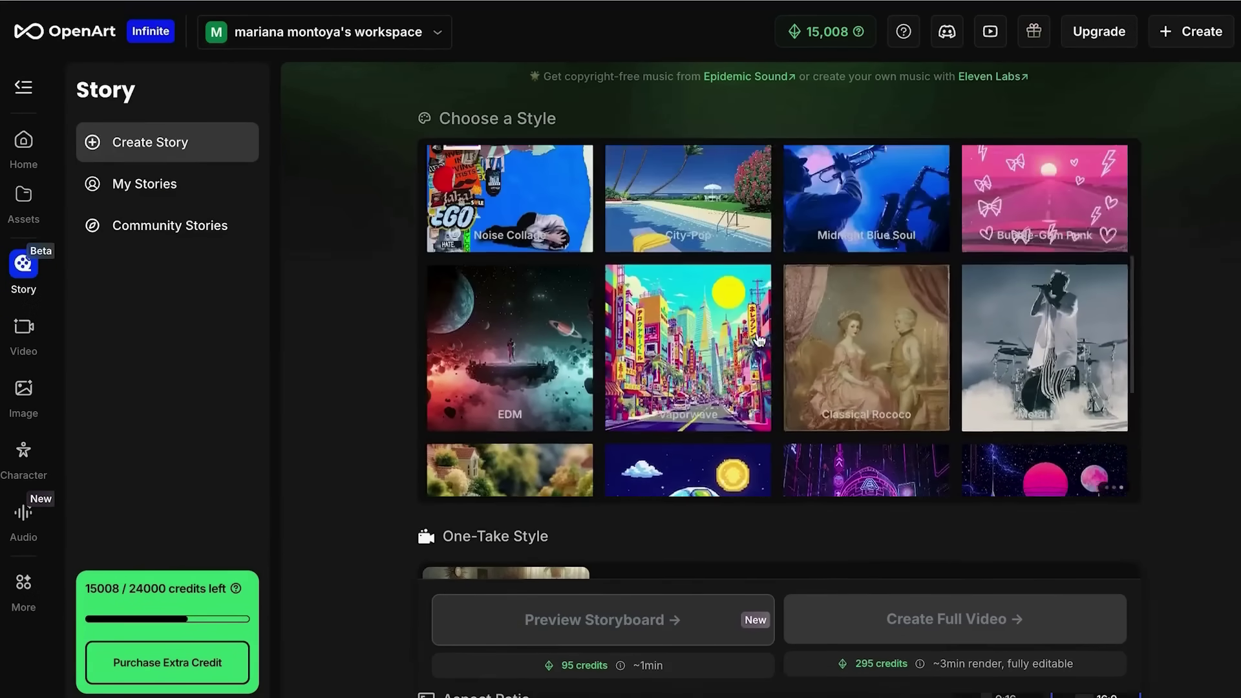
scroll(759, 340, "up", 4)
scroll(594, 213, "down", 1)
scroll(594, 214, "up", 1)
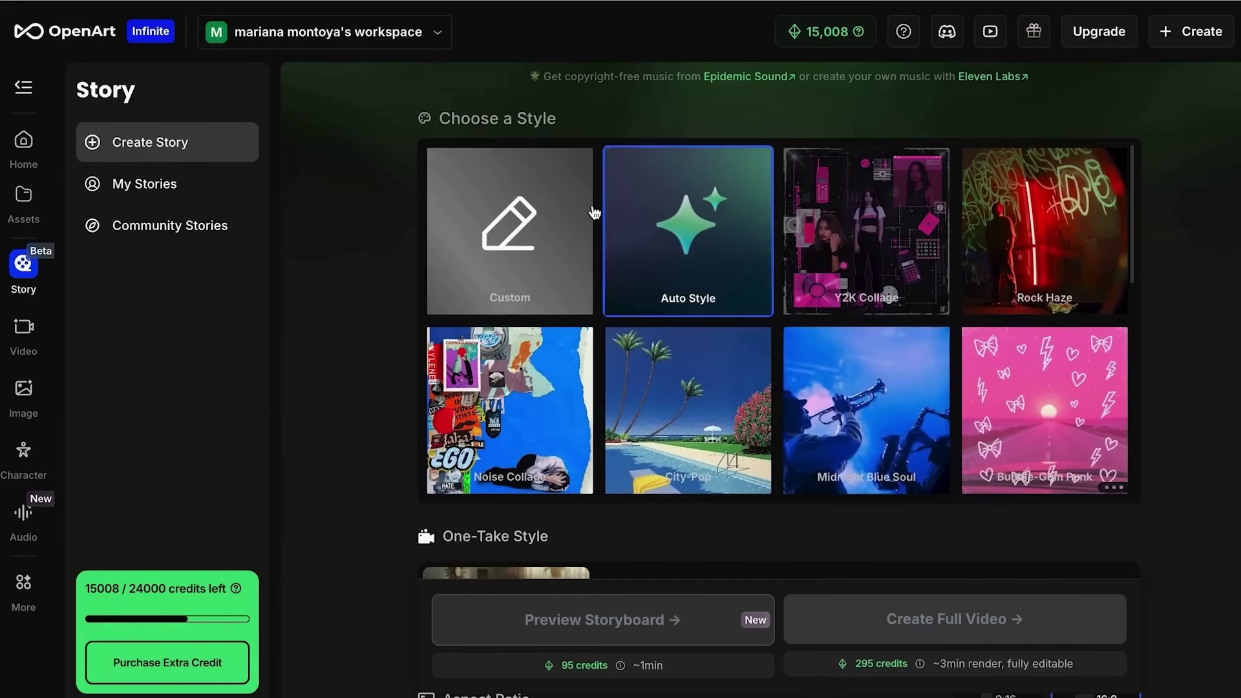
Pick the Custom style and paste the cosmic energy waves with purple and gold particles description.
left_click(484, 204)
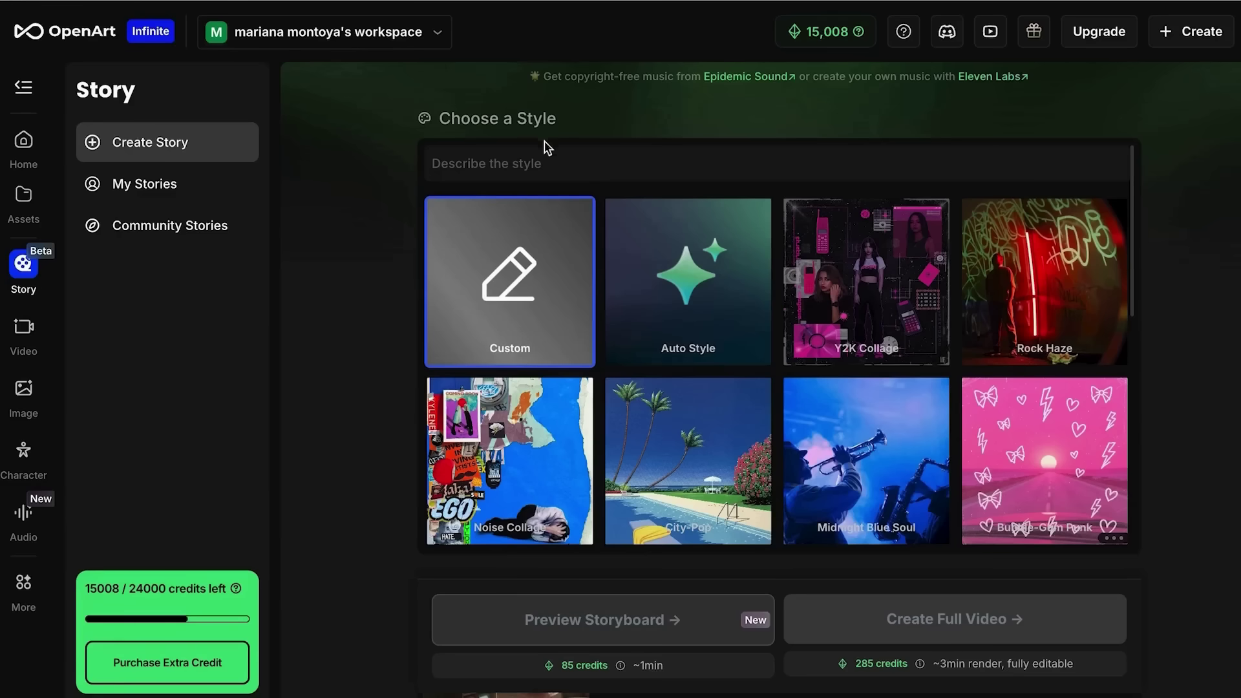
type("Cosmic energy waves with purple and gold particles")
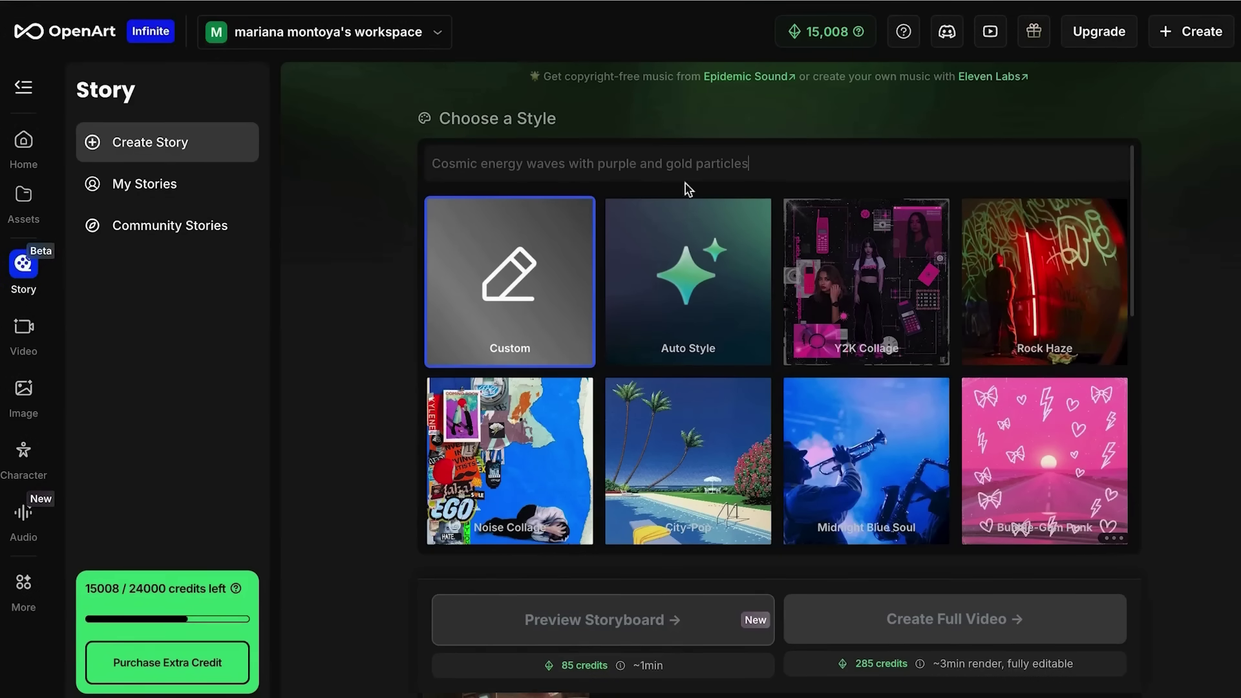
scroll(772, 284, "down", 5)
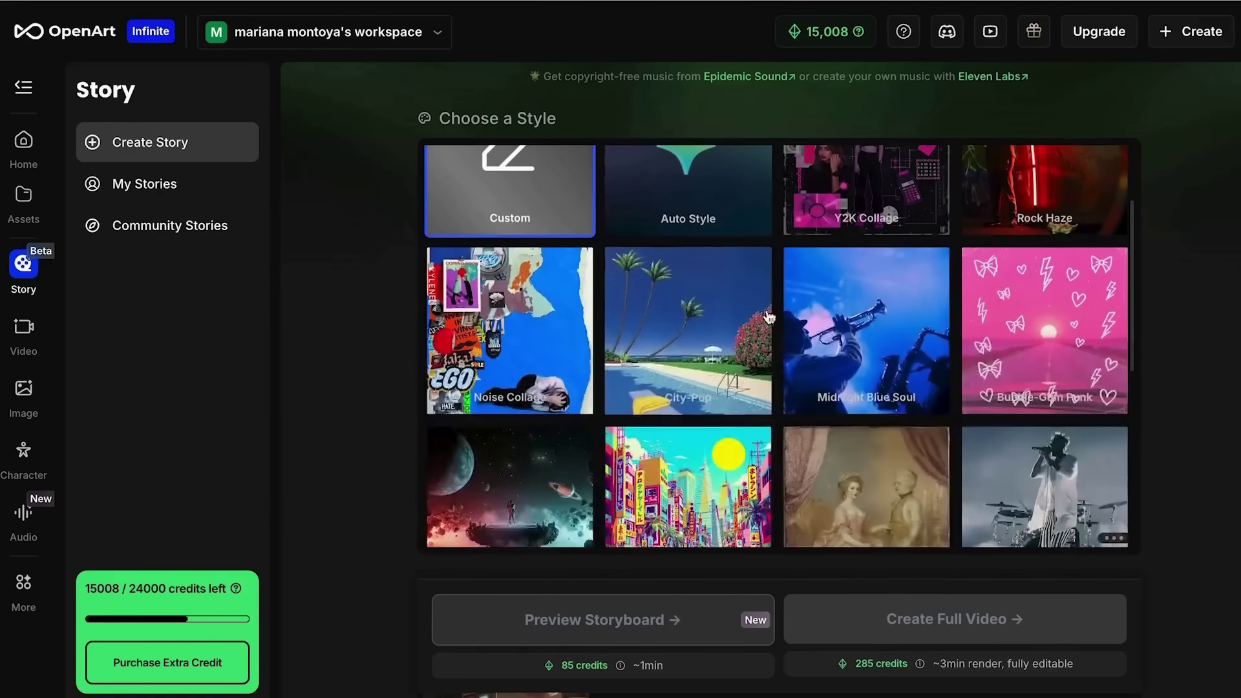
scroll(762, 344, "down", 6)
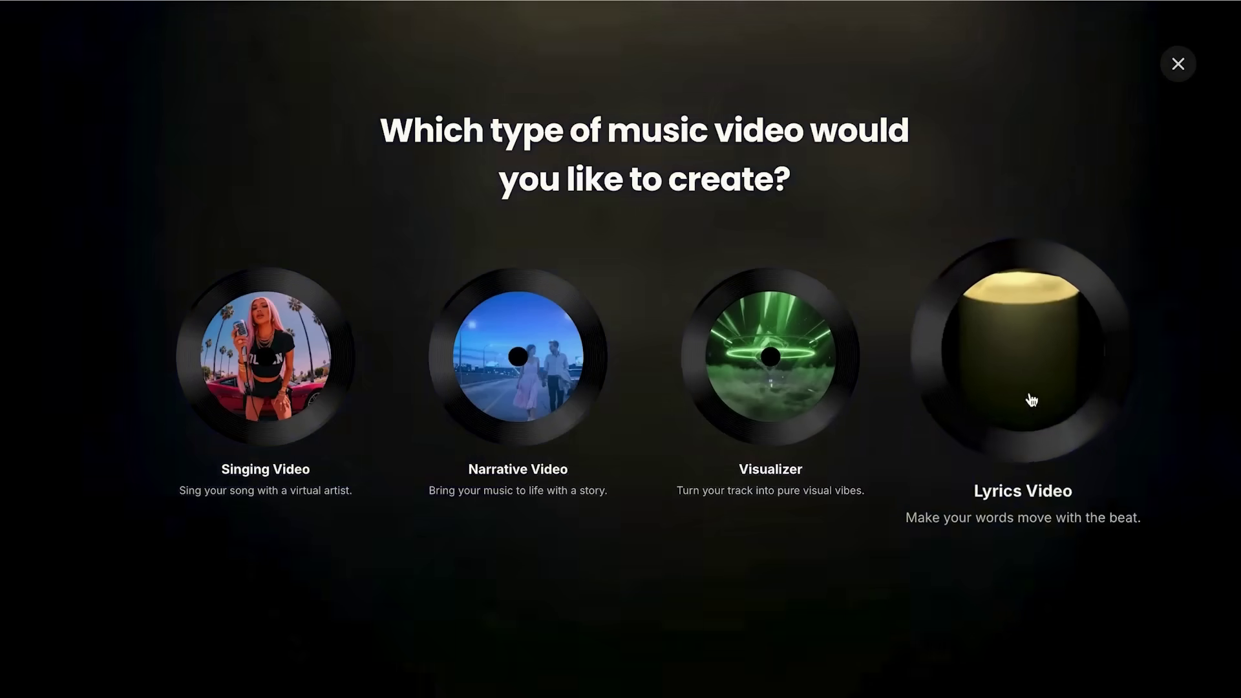
Start a Lyrics Video project and trim scene 1's image prompt to end at 'floor within a'.
left_click(1074, 349)
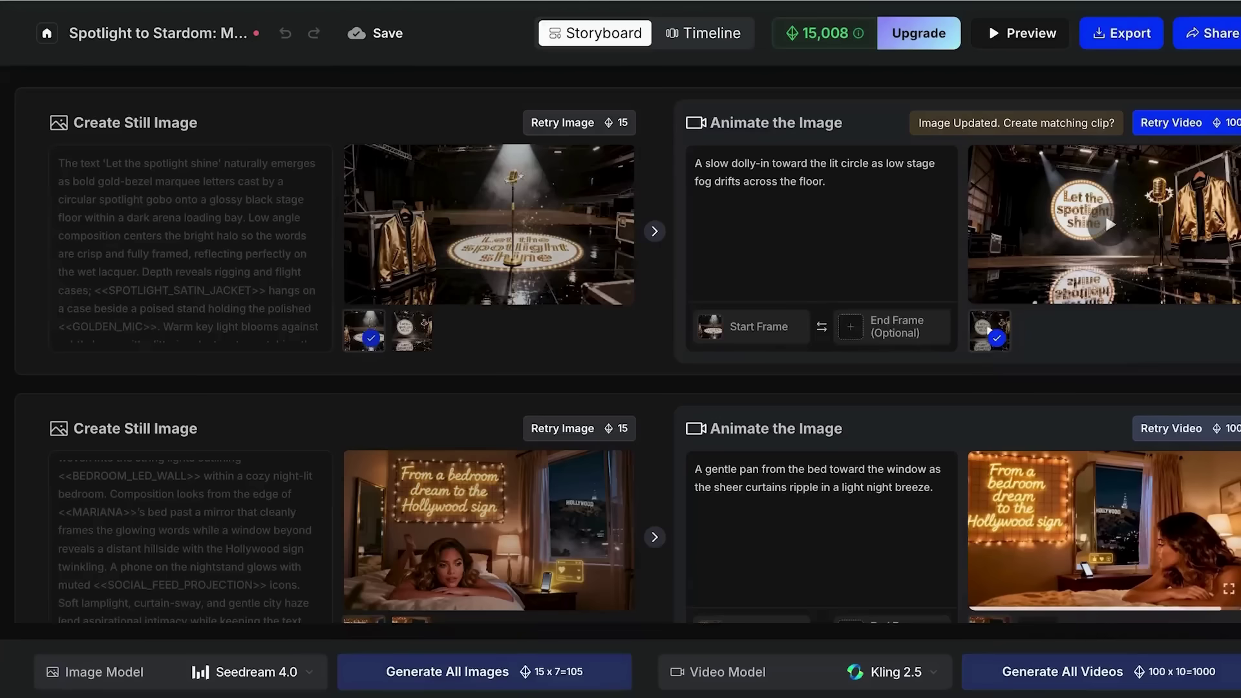
scroll(214, 245, "down", 2)
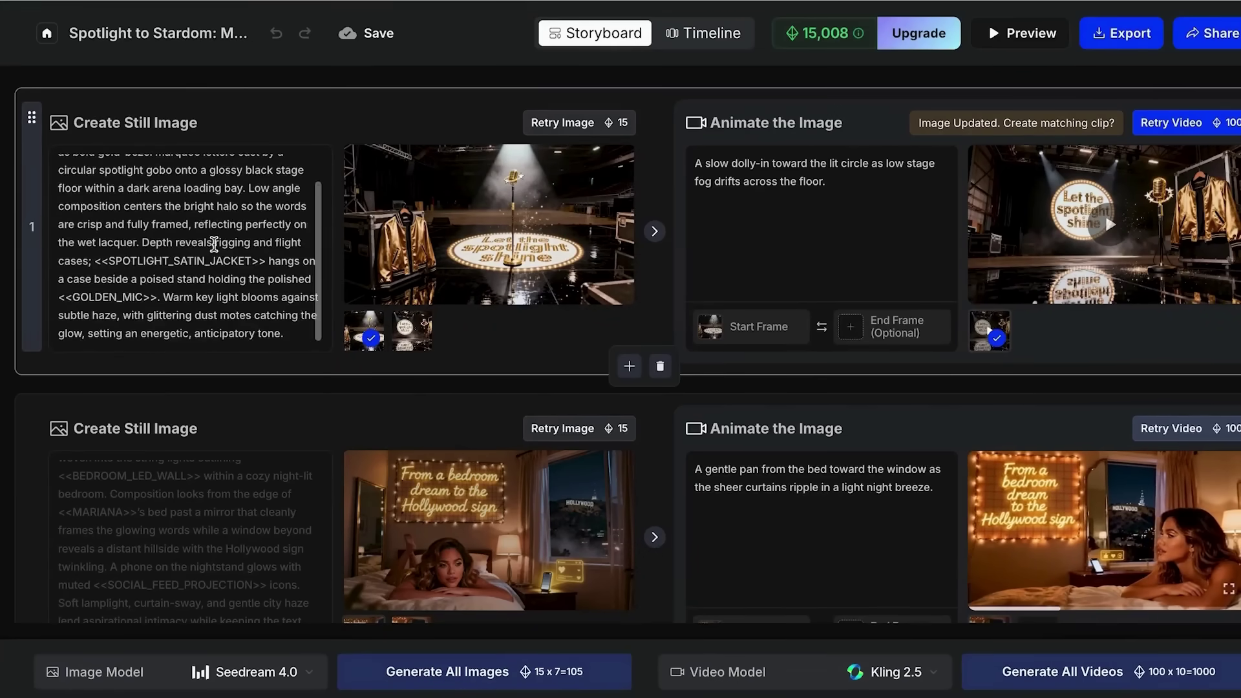
left_click_drag(284, 333, 128, 212)
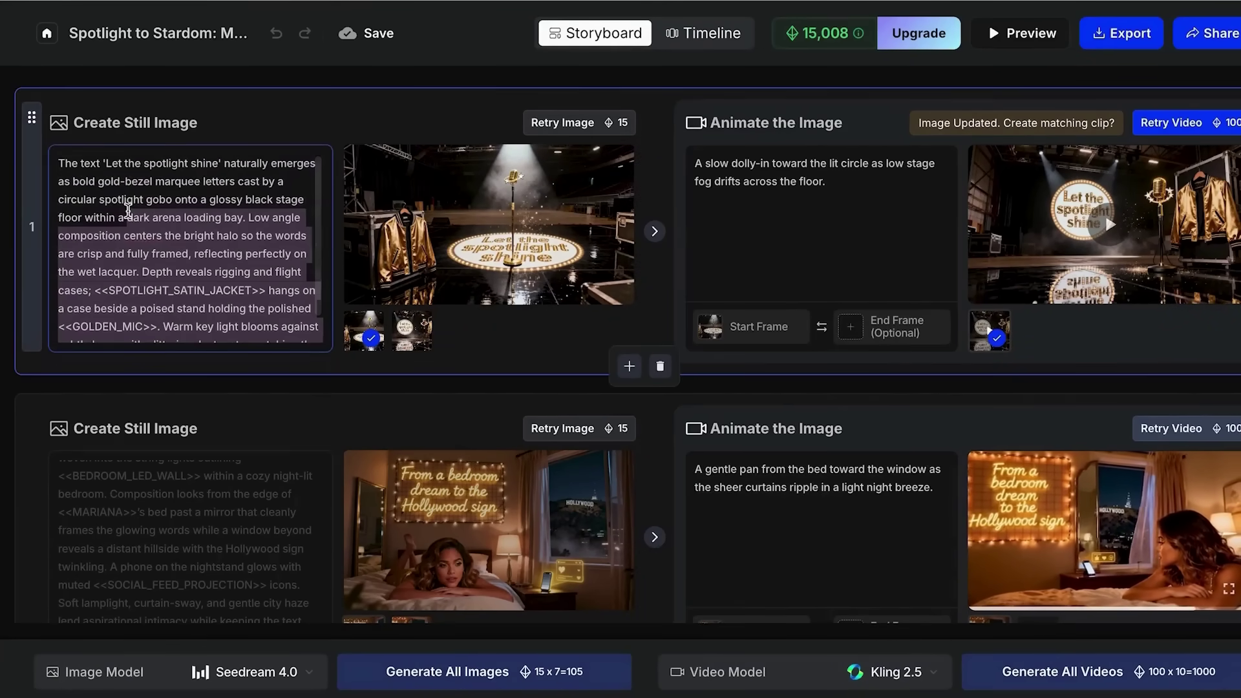
key("BackSpace")
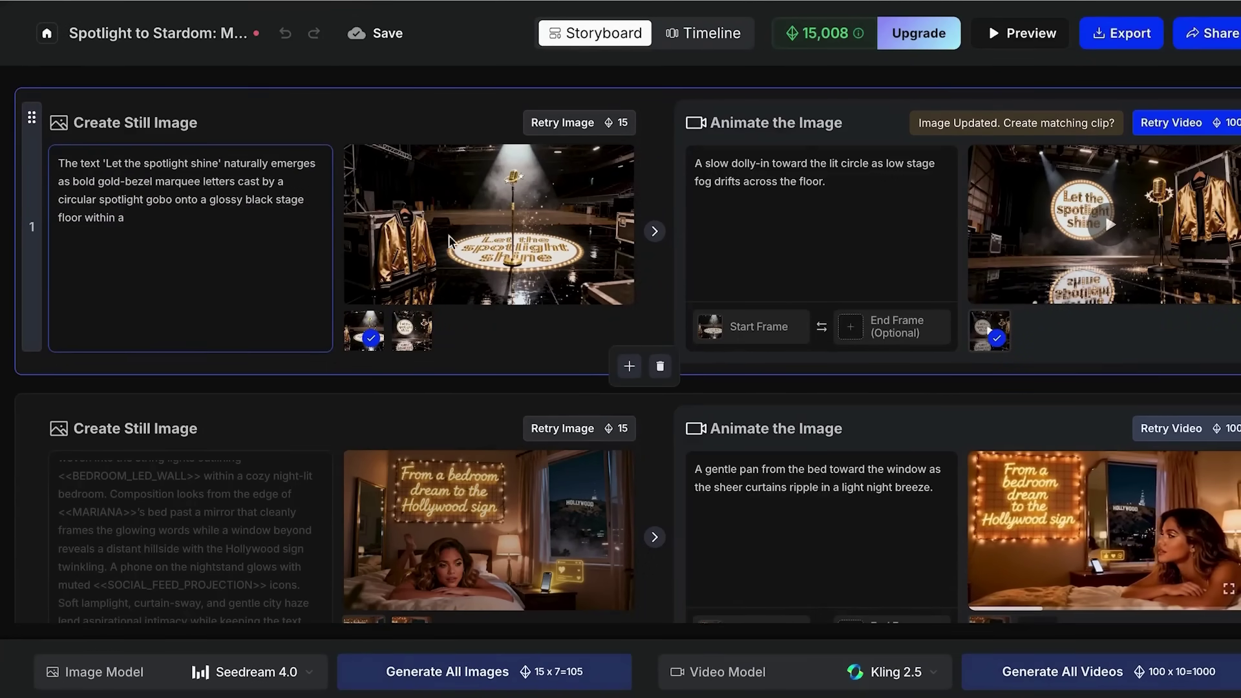
Use the second image variant for scenes 2 and 4, then review the storyboard.
scroll(560, 282, "down", 5)
left_click(411, 349)
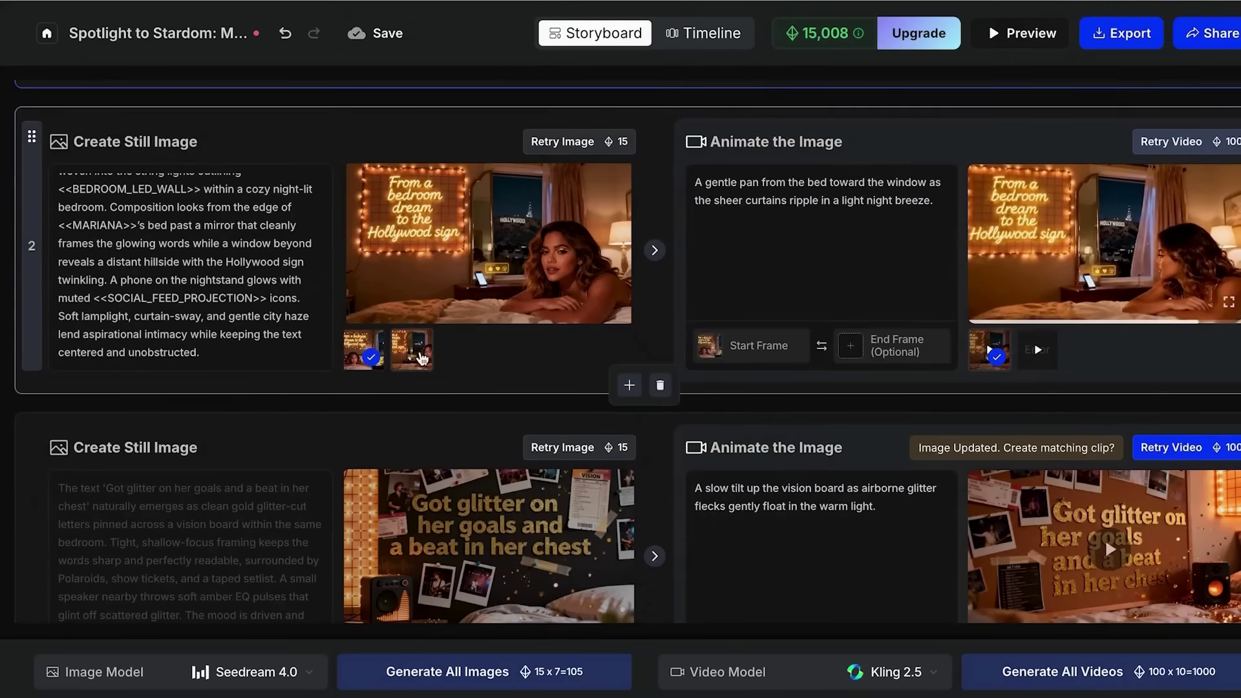
scroll(493, 362, "down", 5)
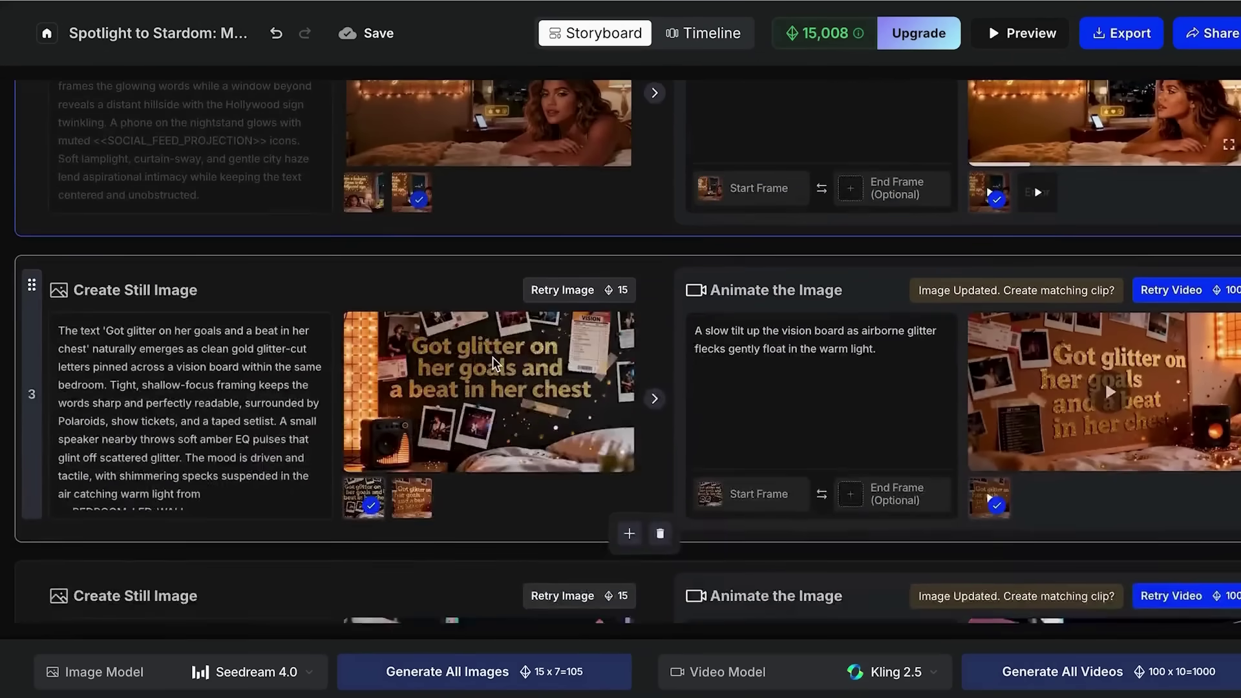
scroll(433, 429, "down", 3)
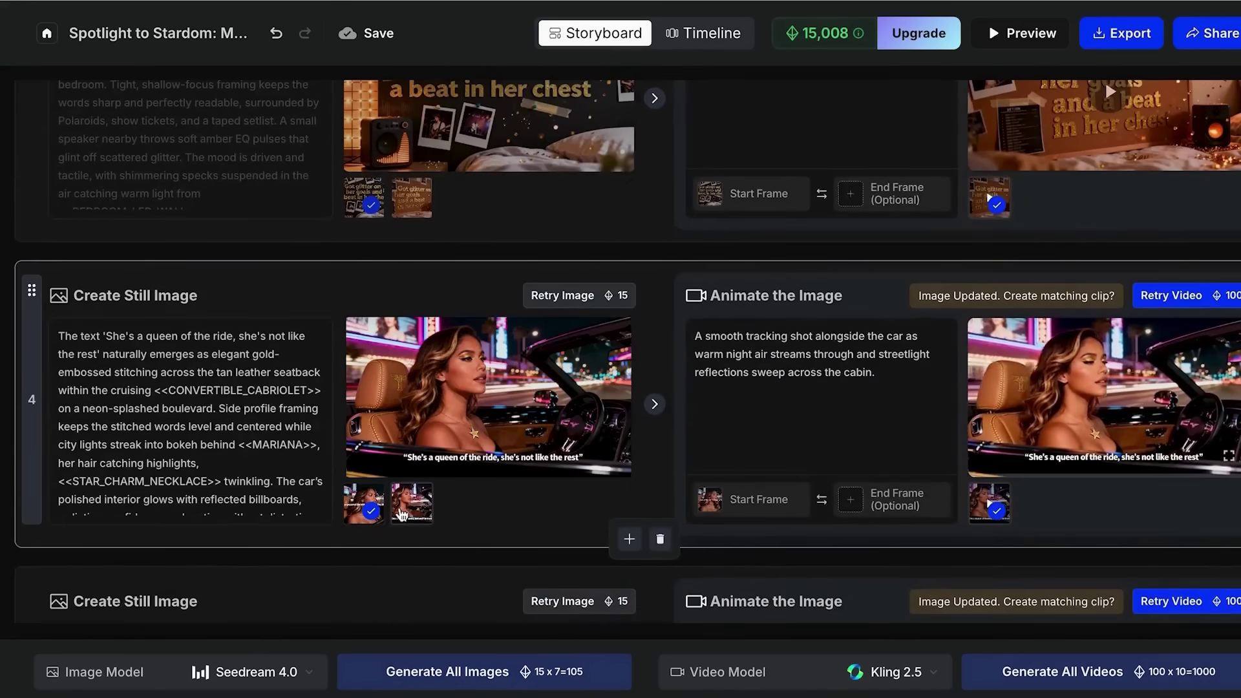
left_click(412, 502)
scroll(485, 457, "down", 4)
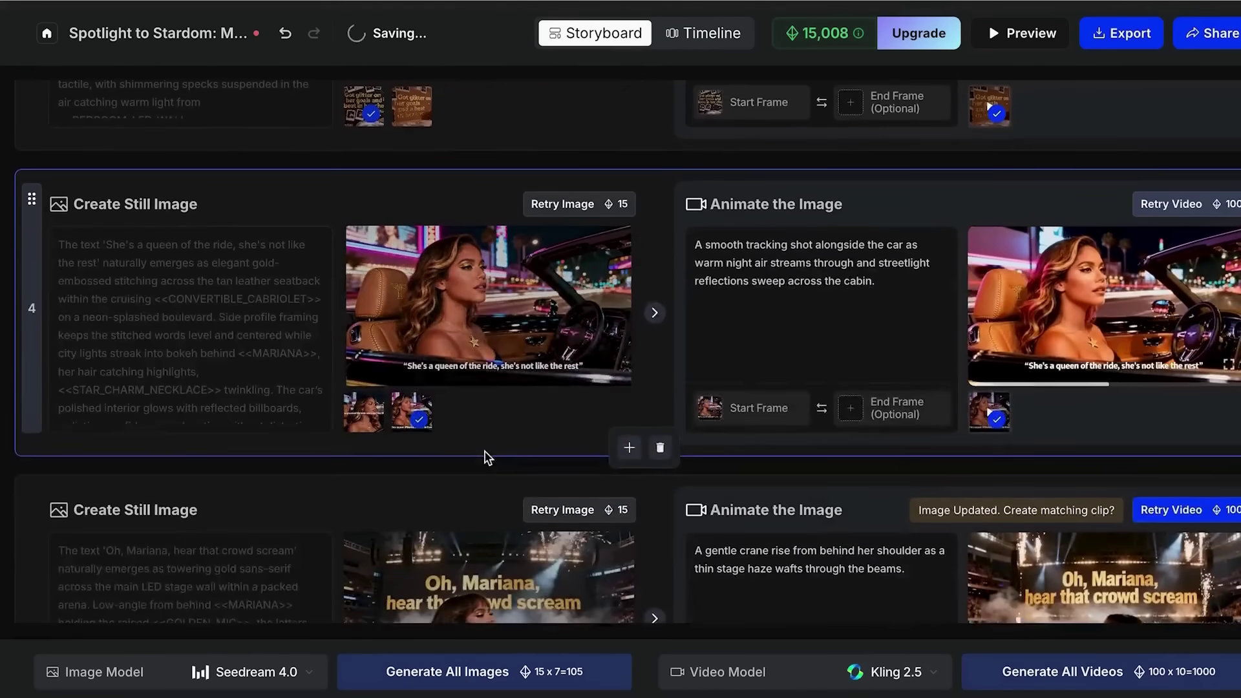
scroll(483, 451, "up", 15)
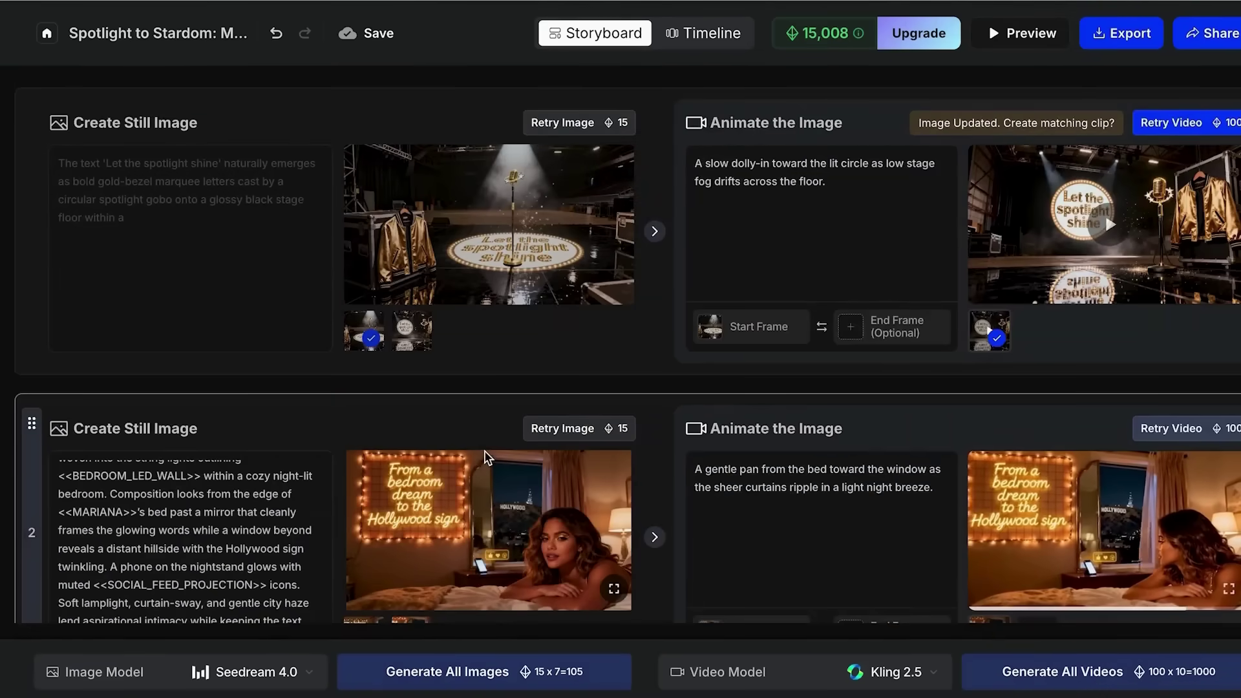
scroll(486, 457, "down", 1)
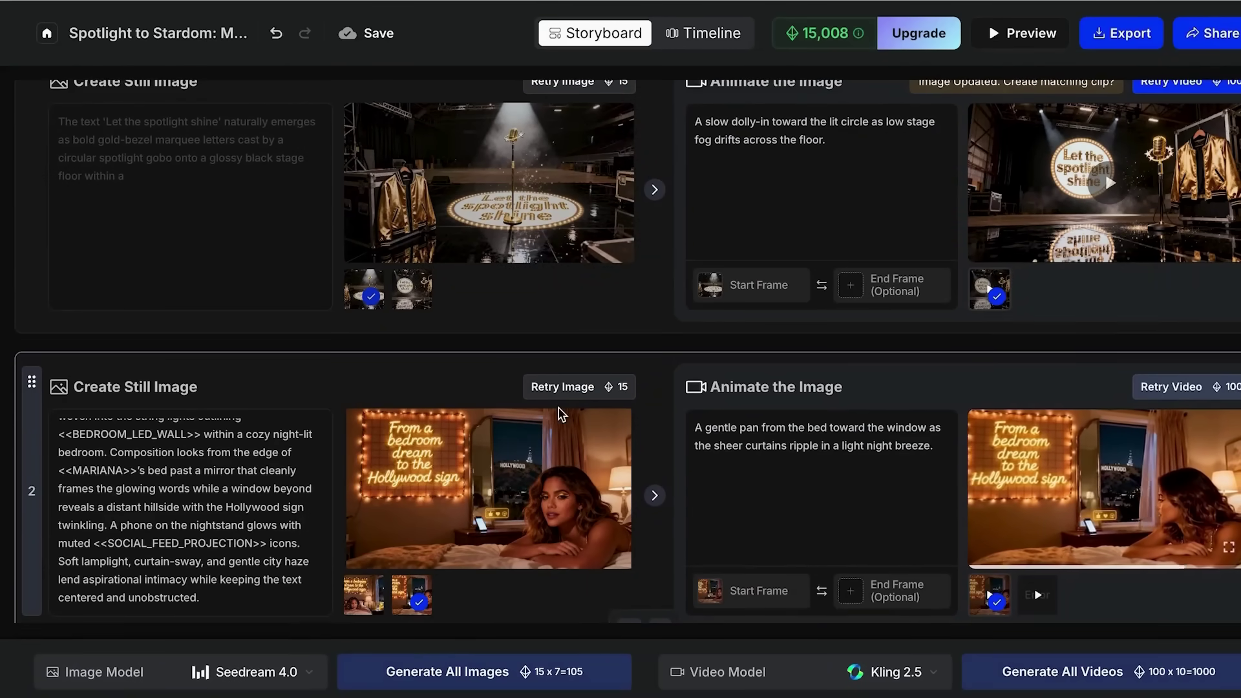
scroll(560, 414, "down", 4)
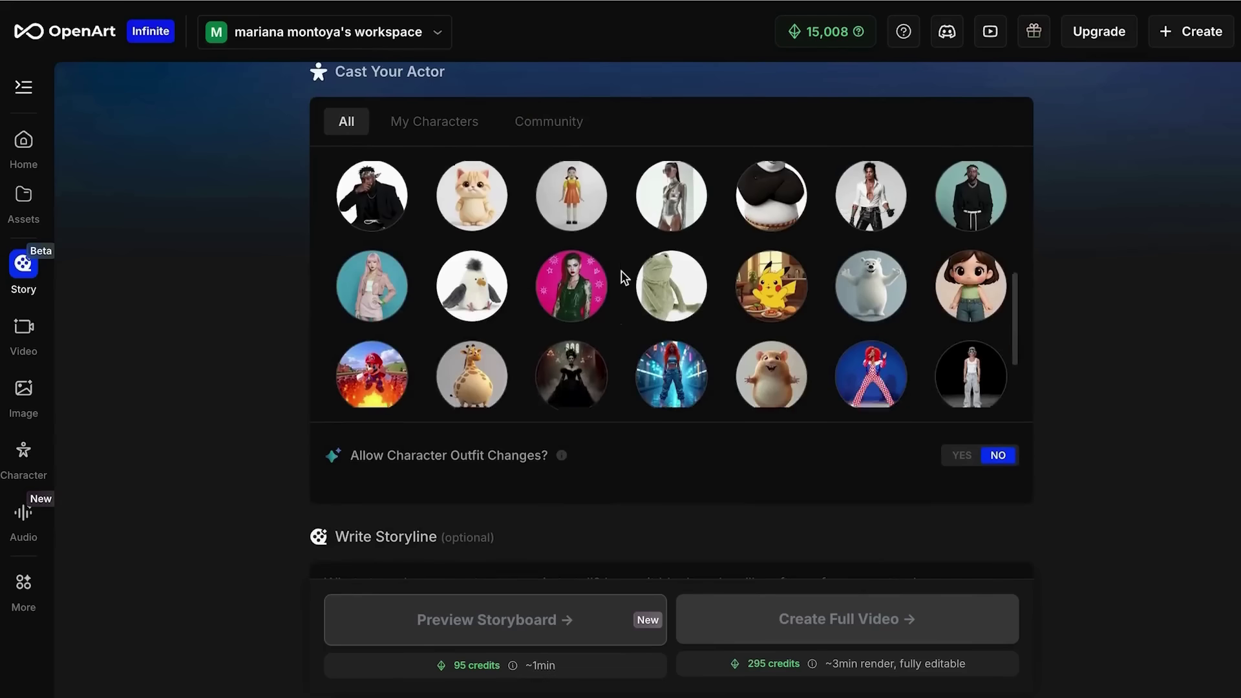
scroll(624, 276, "up", 2)
scroll(624, 277, "up", 4)
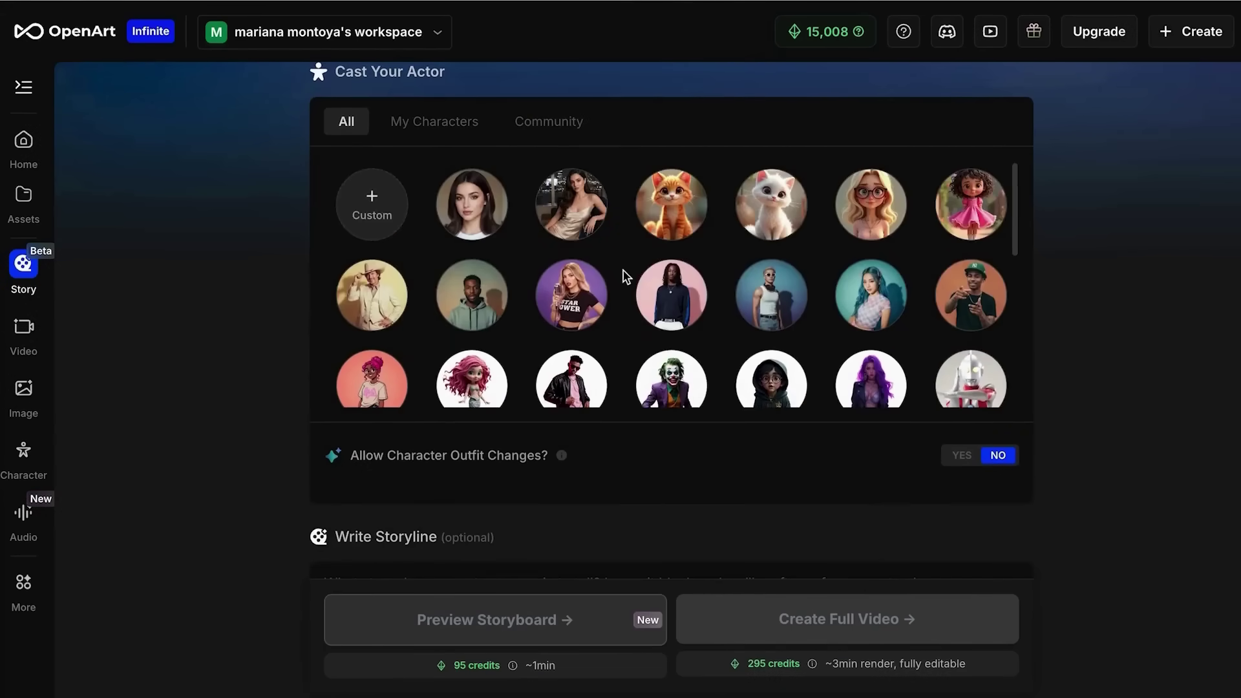
Filter actors to My Characters, back to All, then open the Custom Quick Reference form.
scroll(787, 253, "down", 1)
scroll(772, 278, "up", 1)
left_click(453, 138)
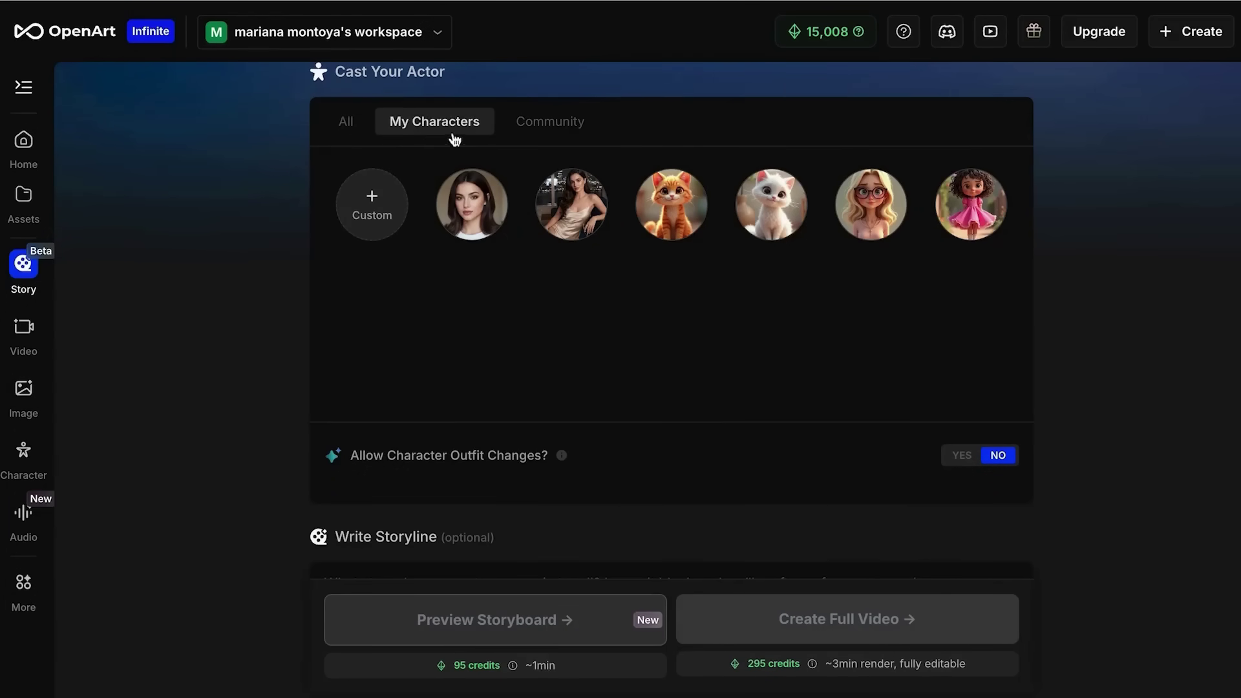
left_click(356, 127)
left_click(369, 206)
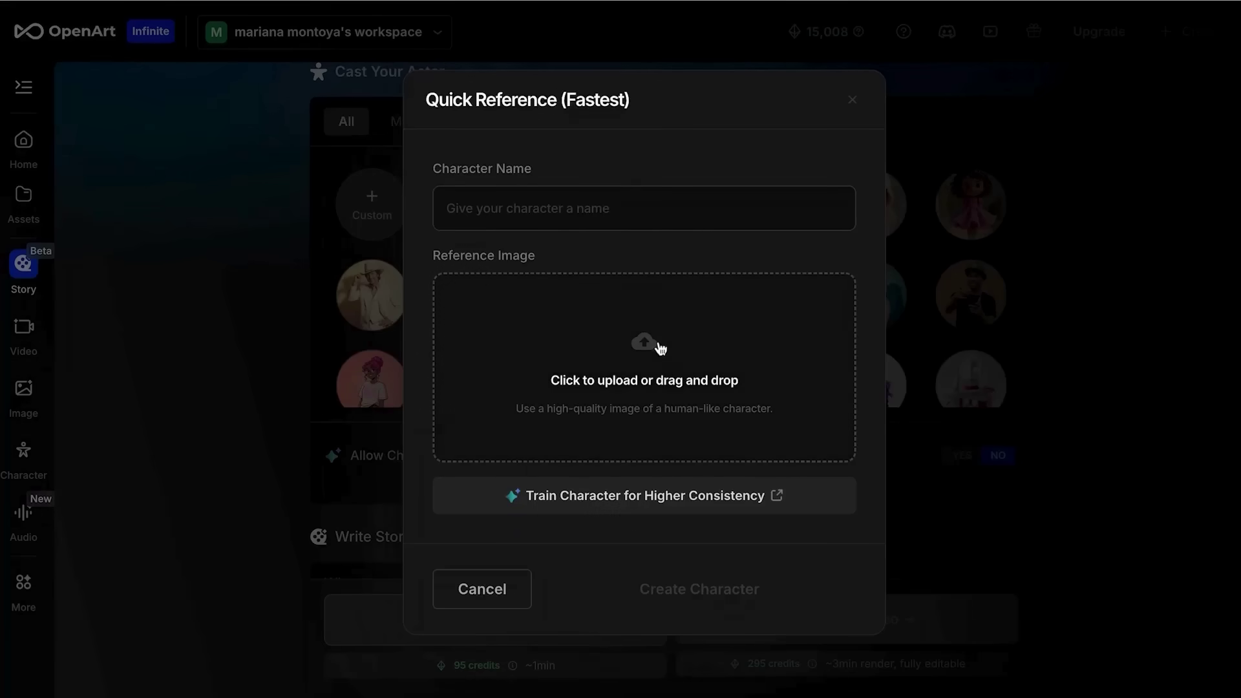
Cancel choosing a reference image and close the custom actor form.
left_click(632, 354)
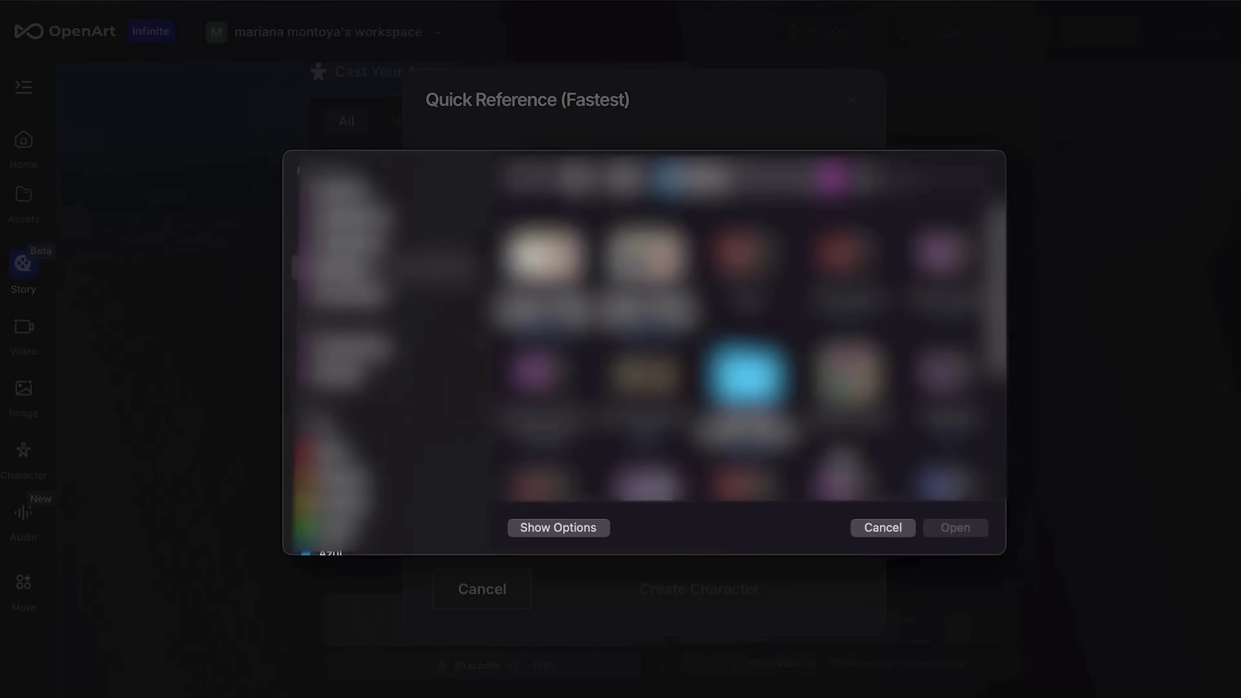
left_click(880, 528)
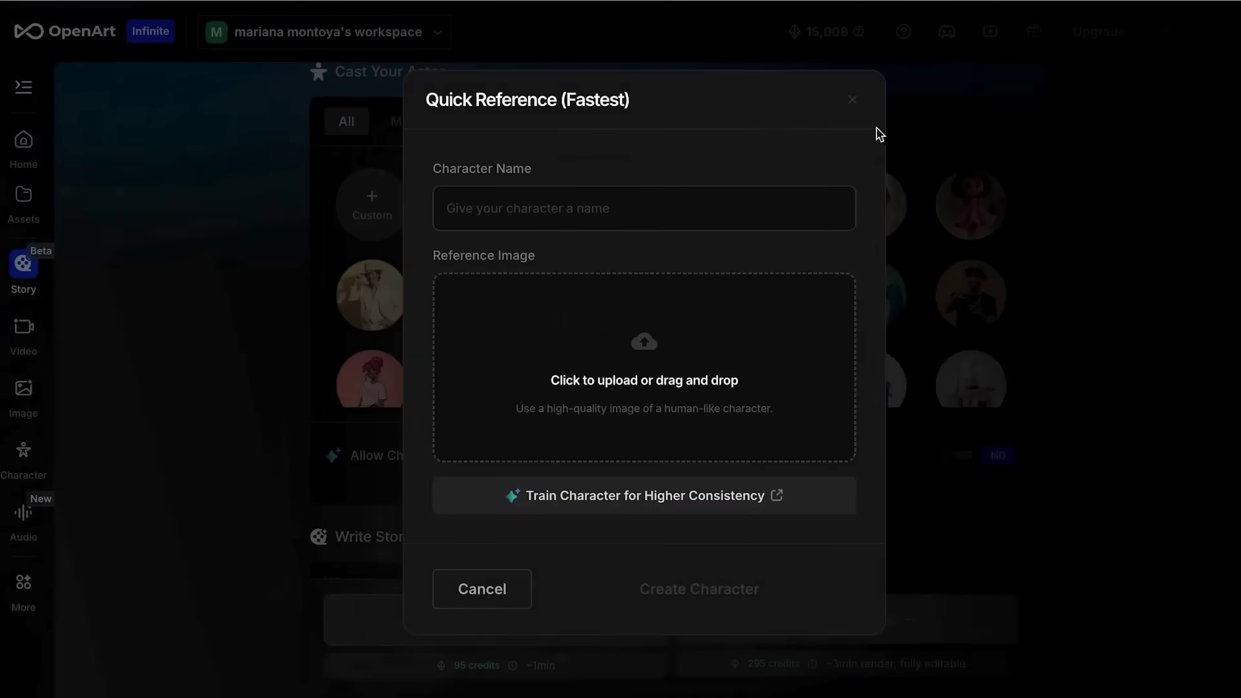
left_click(854, 97)
Browse the Community actors, then return to the home page.
left_click(574, 128)
scroll(568, 265, "down", 3)
scroll(590, 277, "up", 3)
scroll(482, 241, "down", 5)
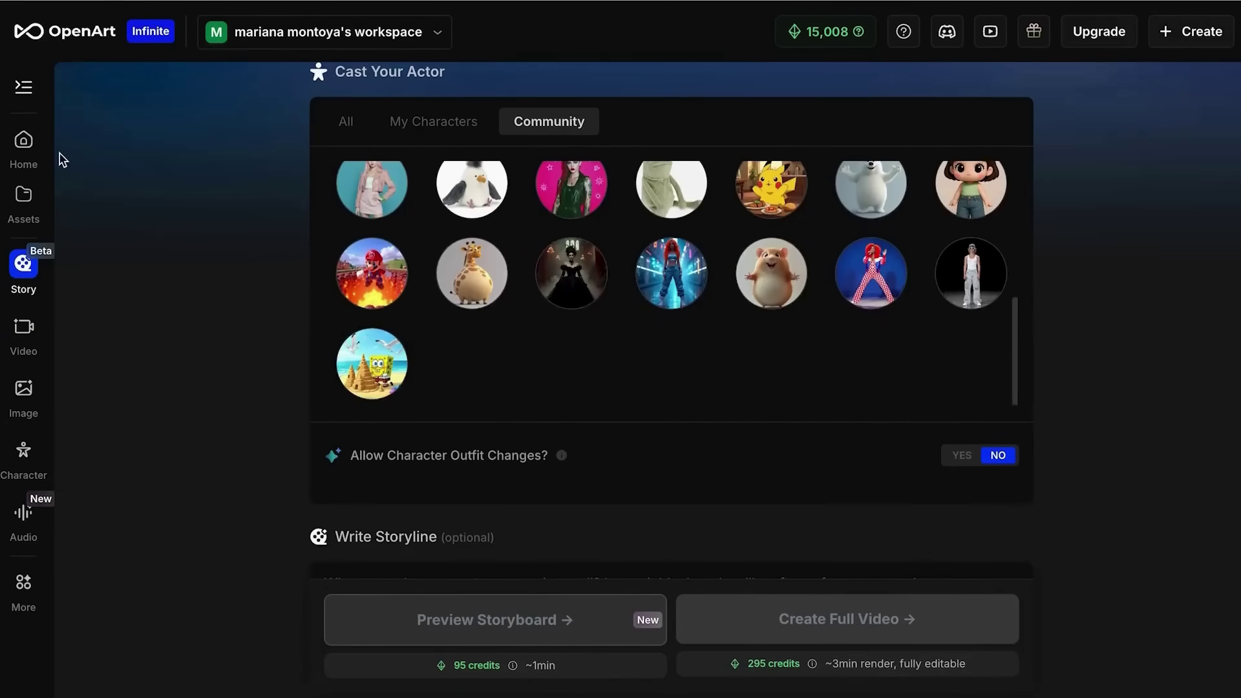
left_click(30, 158)
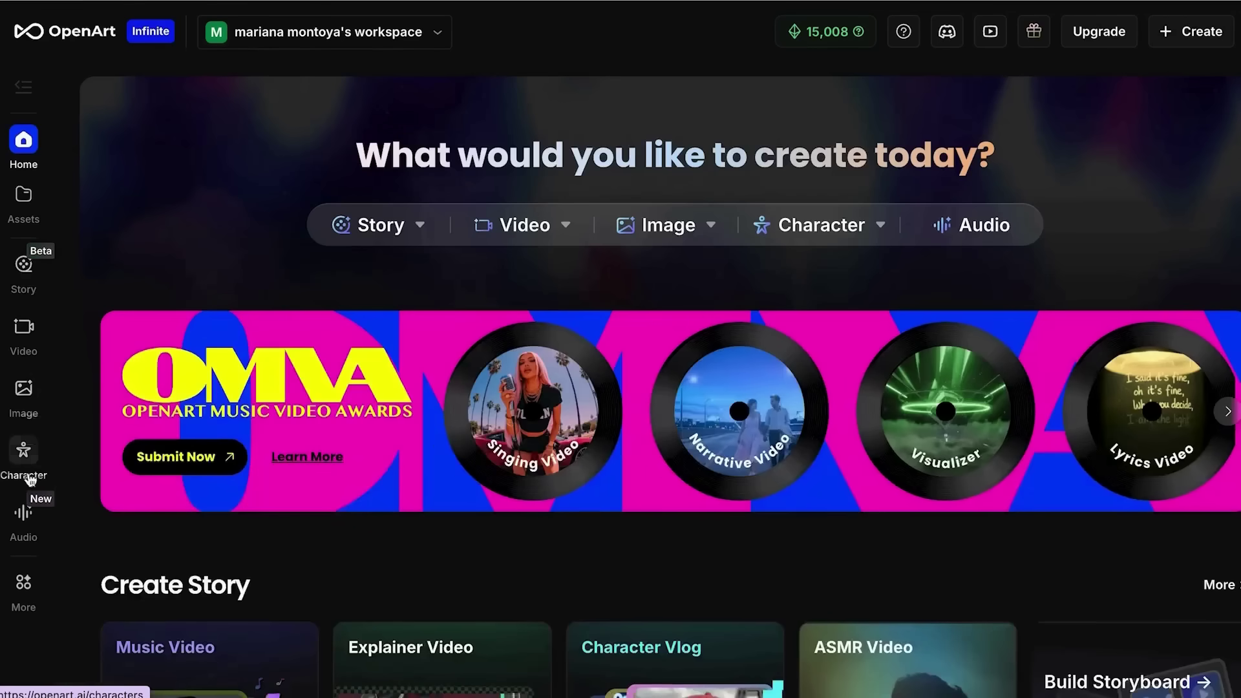
left_click(29, 464)
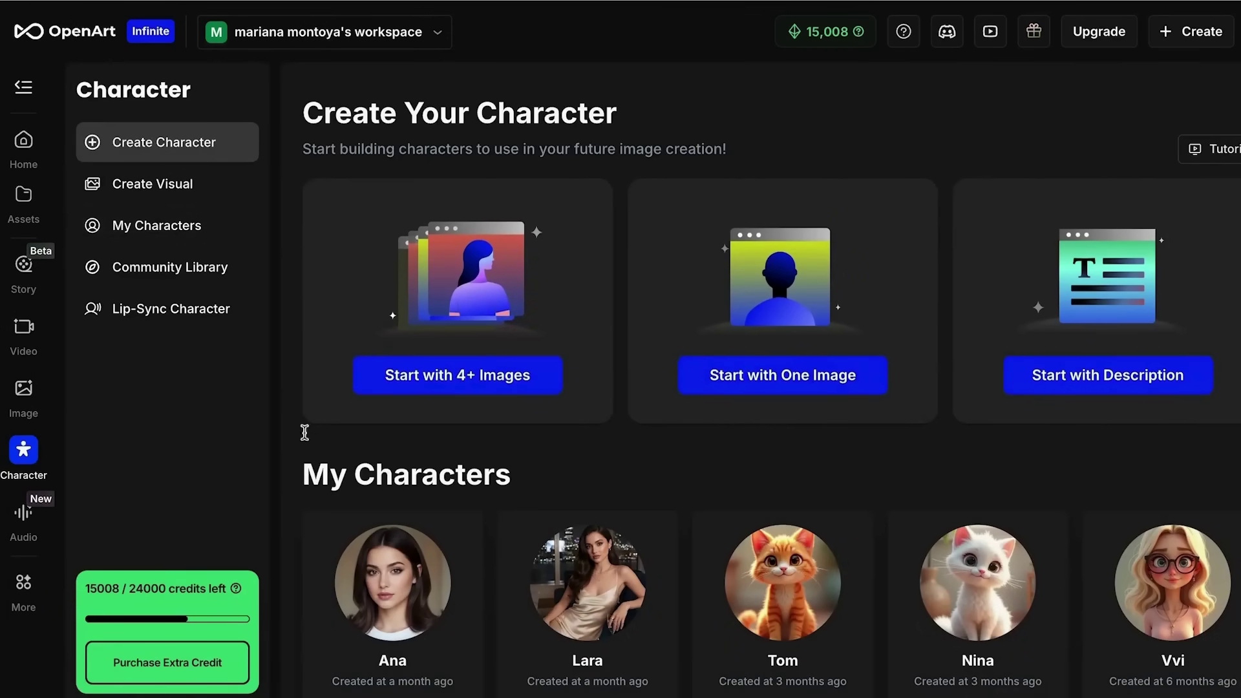
left_click(28, 155)
scroll(507, 416, "down", 1)
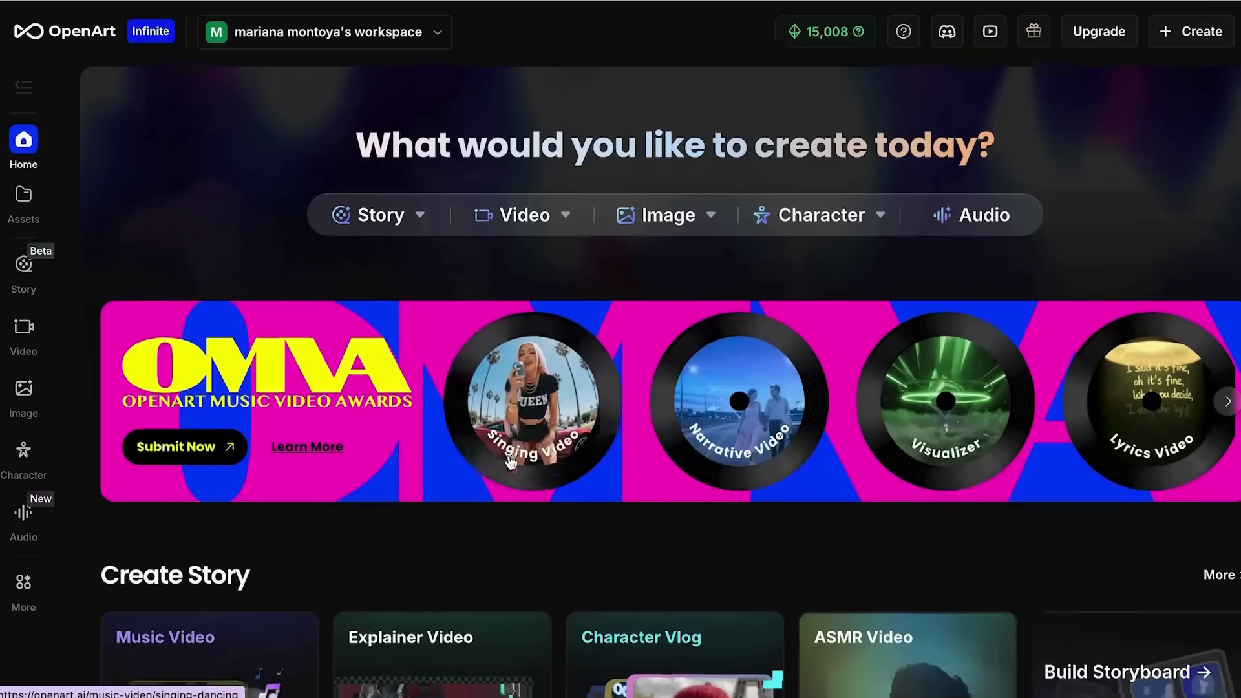
Start a Narrative Video story from the OMVA banner and scroll through its actor gallery.
left_click(758, 379)
scroll(670, 480, "down", 6)
scroll(669, 480, "down", 3)
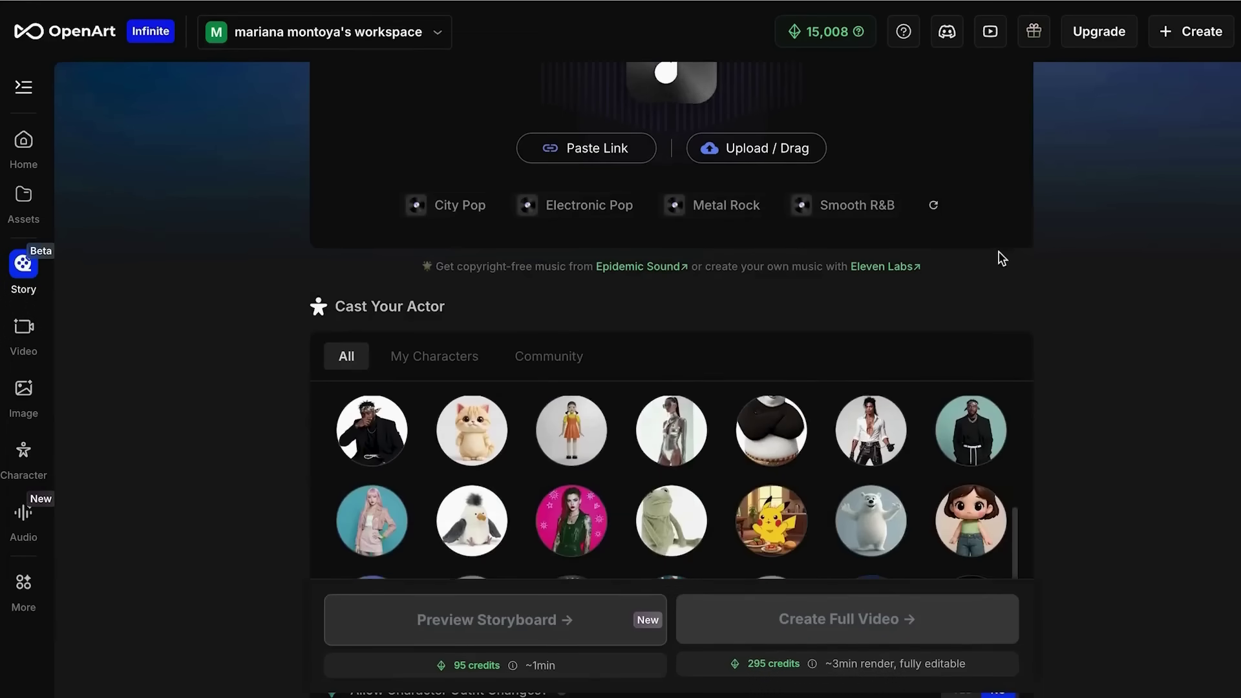
scroll(999, 256, "down", 8)
scroll(986, 294, "up", 2)
scroll(985, 294, "up", 2)
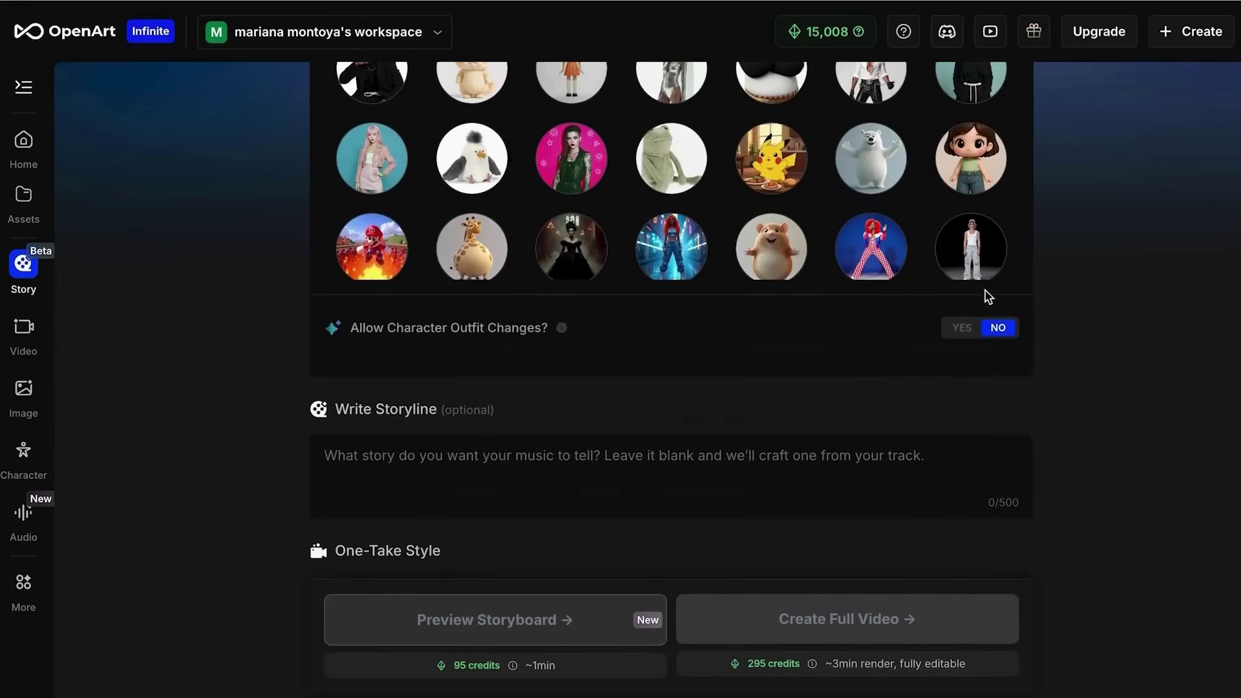
scroll(1092, 304, "up", 2)
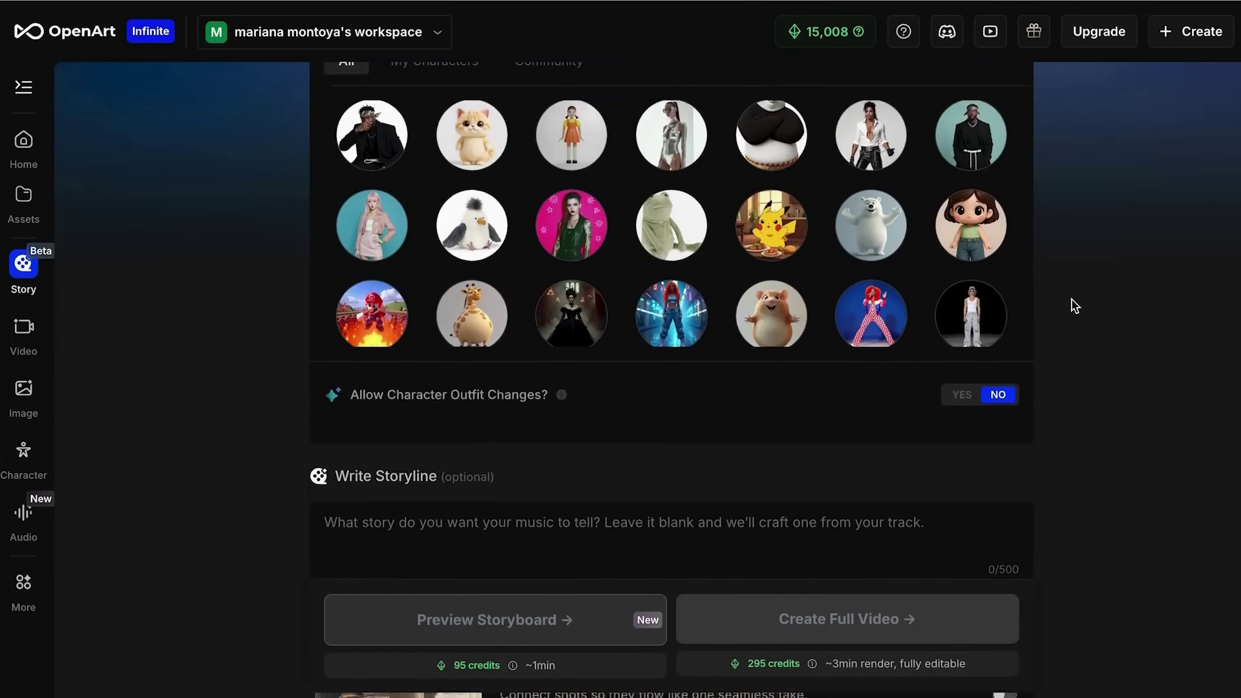
scroll(825, 327, "down", 2)
scroll(830, 329, "up", 4)
scroll(827, 328, "up", 3)
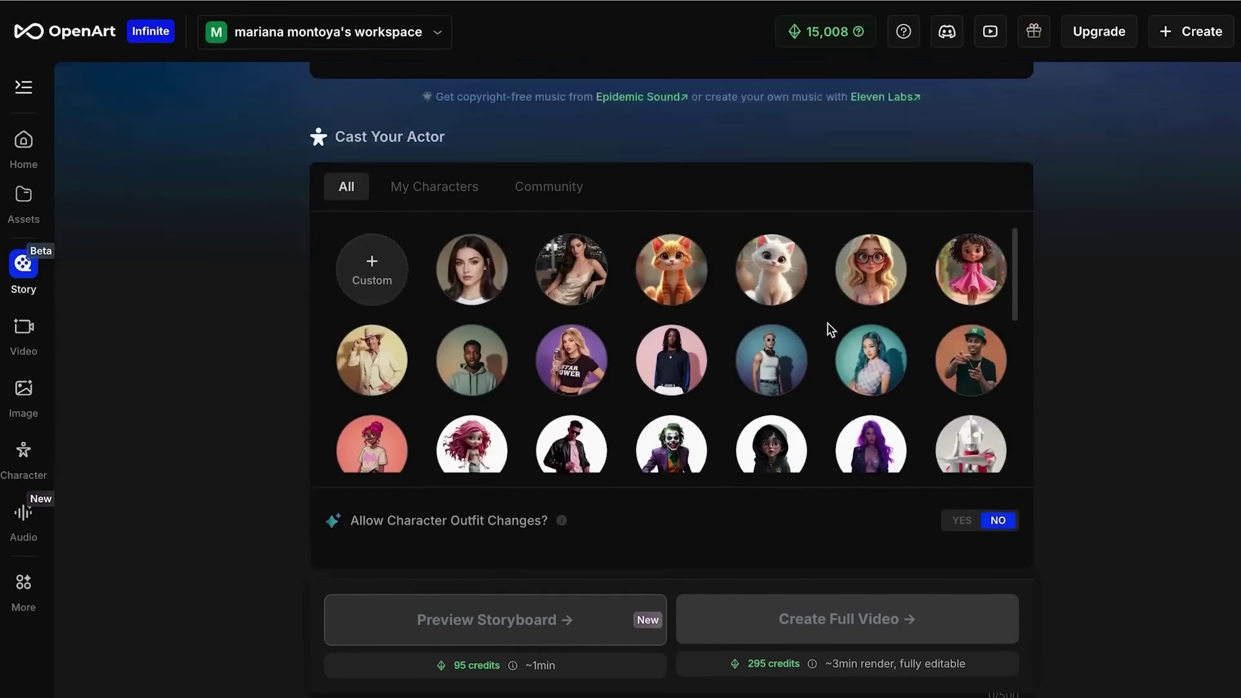
scroll(830, 303, "down", 3)
scroll(832, 281, "down", 2)
scroll(831, 281, "down", 2)
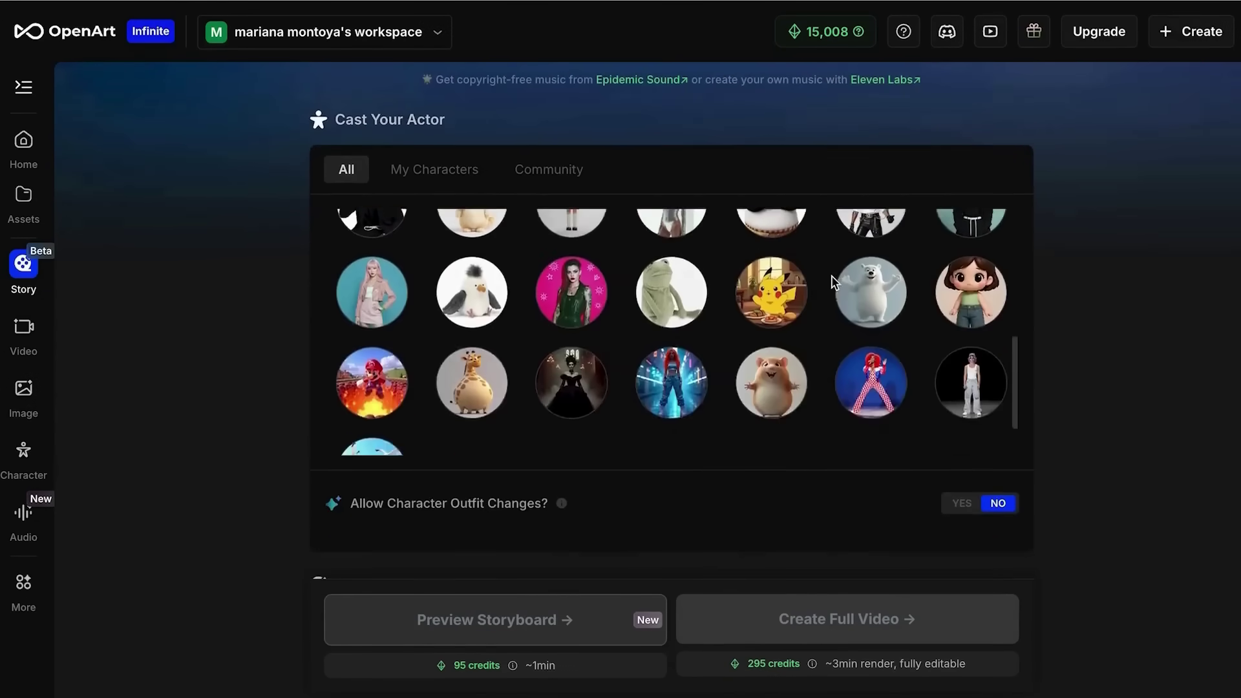
scroll(834, 285, "up", 5)
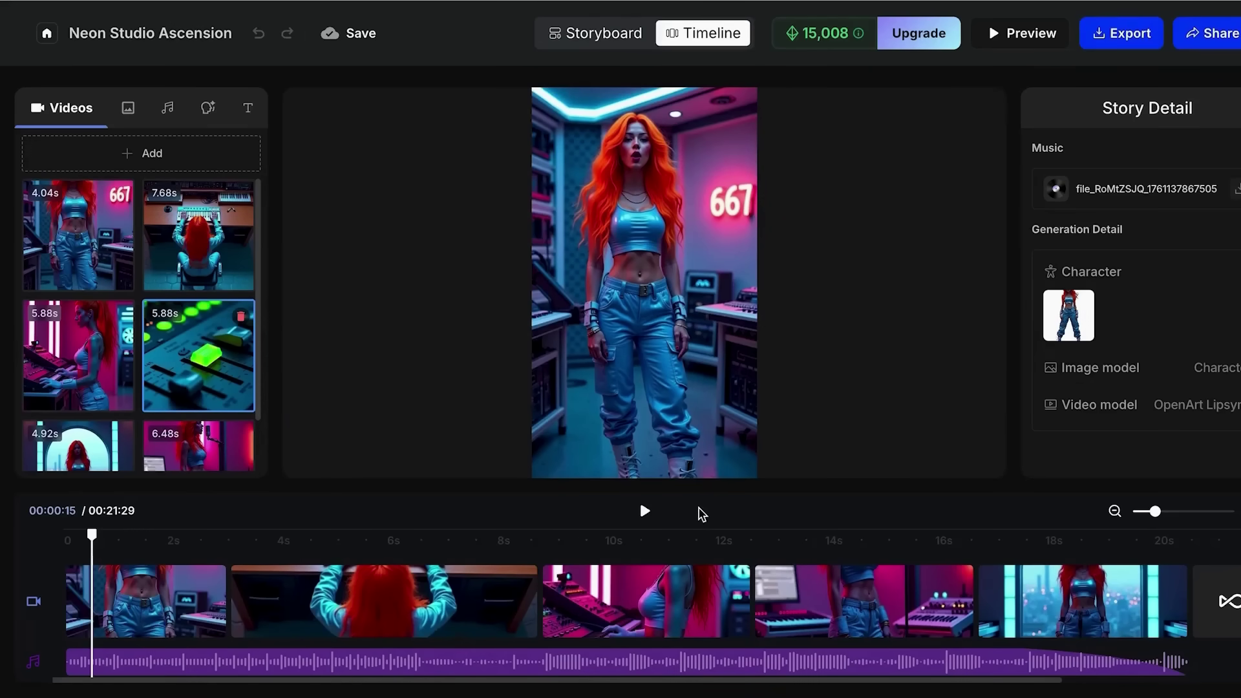
Scrub to about 7 seconds, select the 10–12s clip, and view its image and video prompts.
left_click_drag(133, 534, 550, 552)
left_click(696, 564)
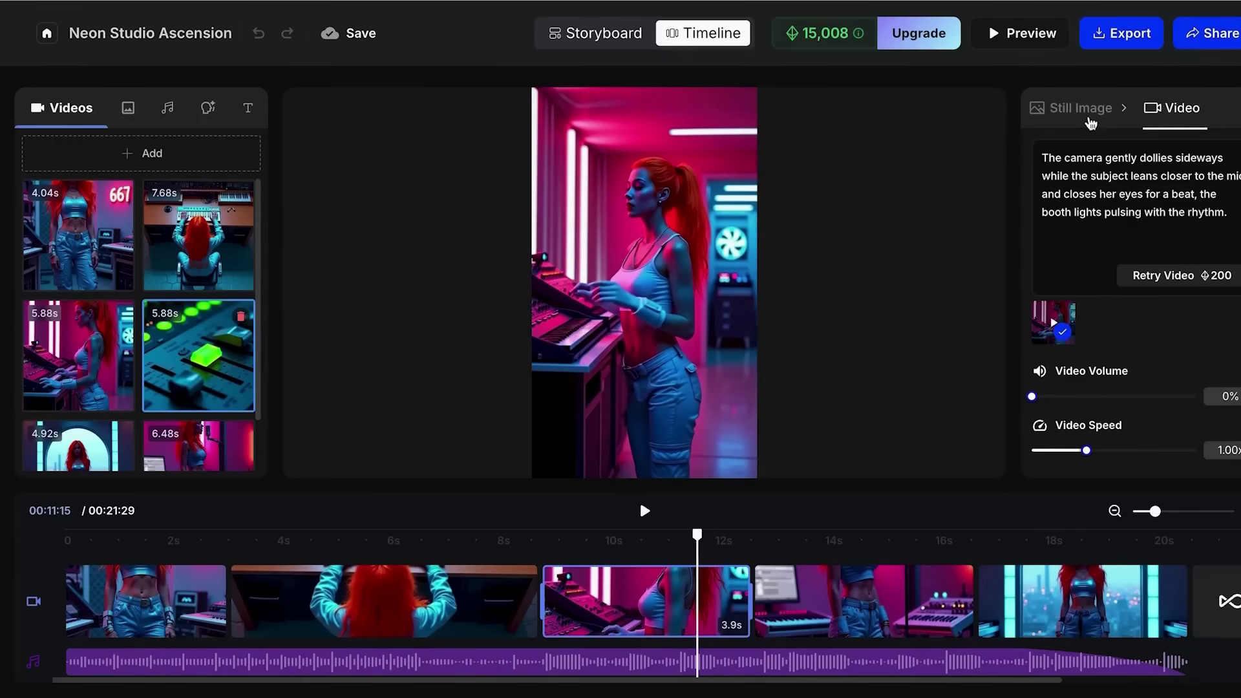
left_click(1081, 108)
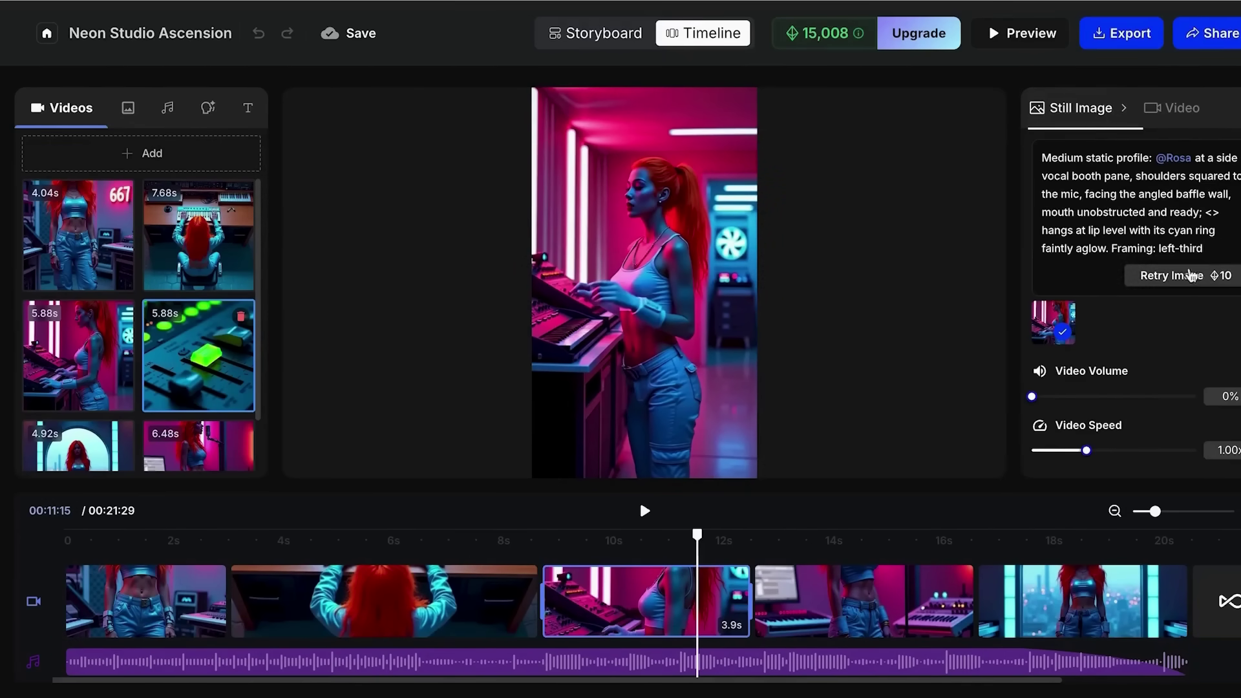
left_click(1180, 109)
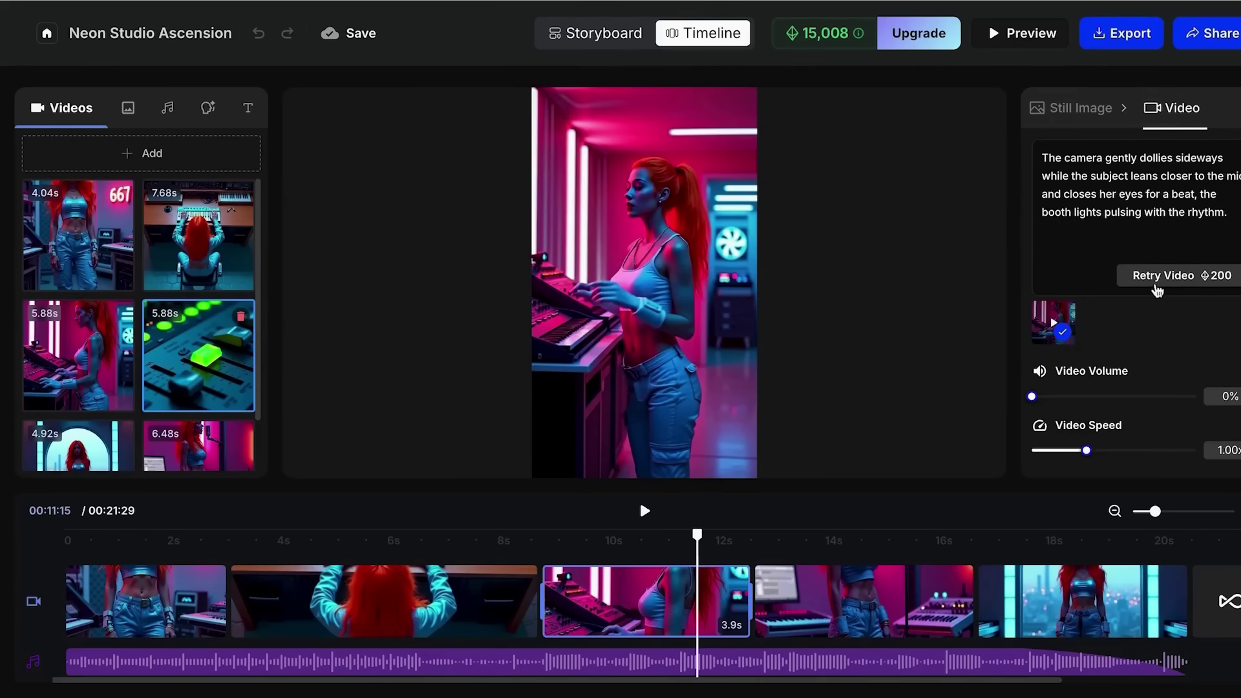
Trim the keyboard clip from 3.9s to 3.7s and return to the Storyboard.
left_click_drag(665, 595, 738, 603)
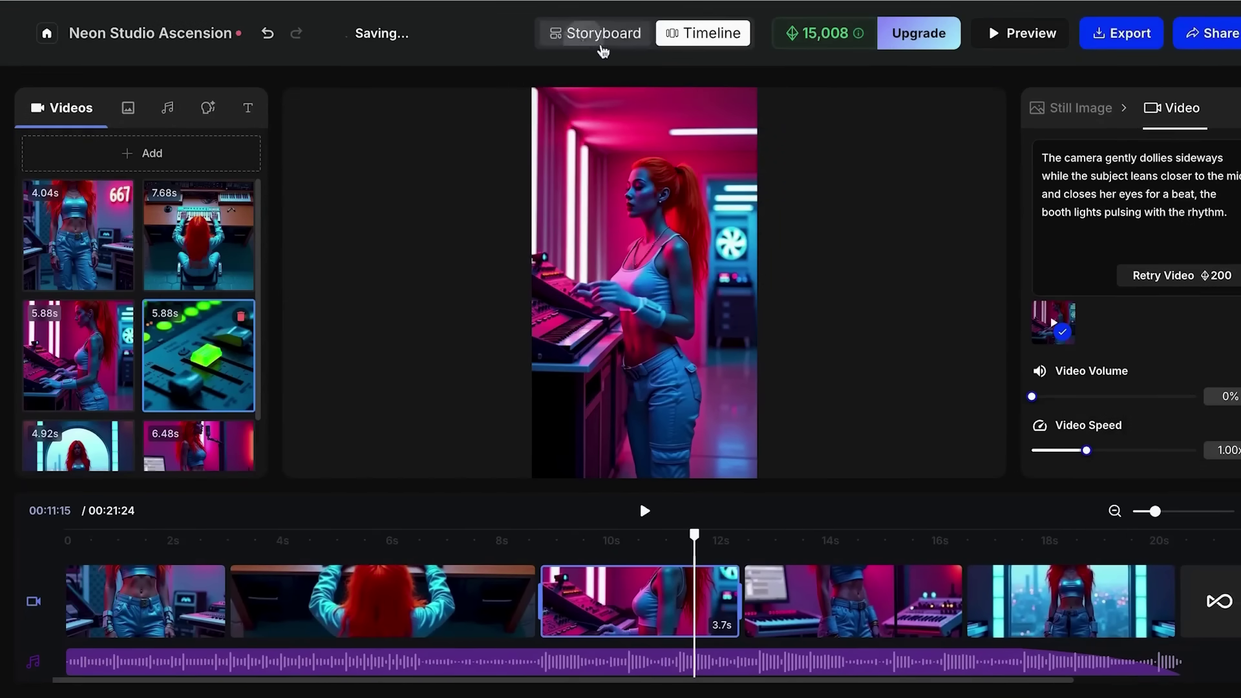
left_click(600, 36)
scroll(554, 333, "up", 5)
Play the full music video preview from the storyboard and pause it.
scroll(557, 335, "up", 5)
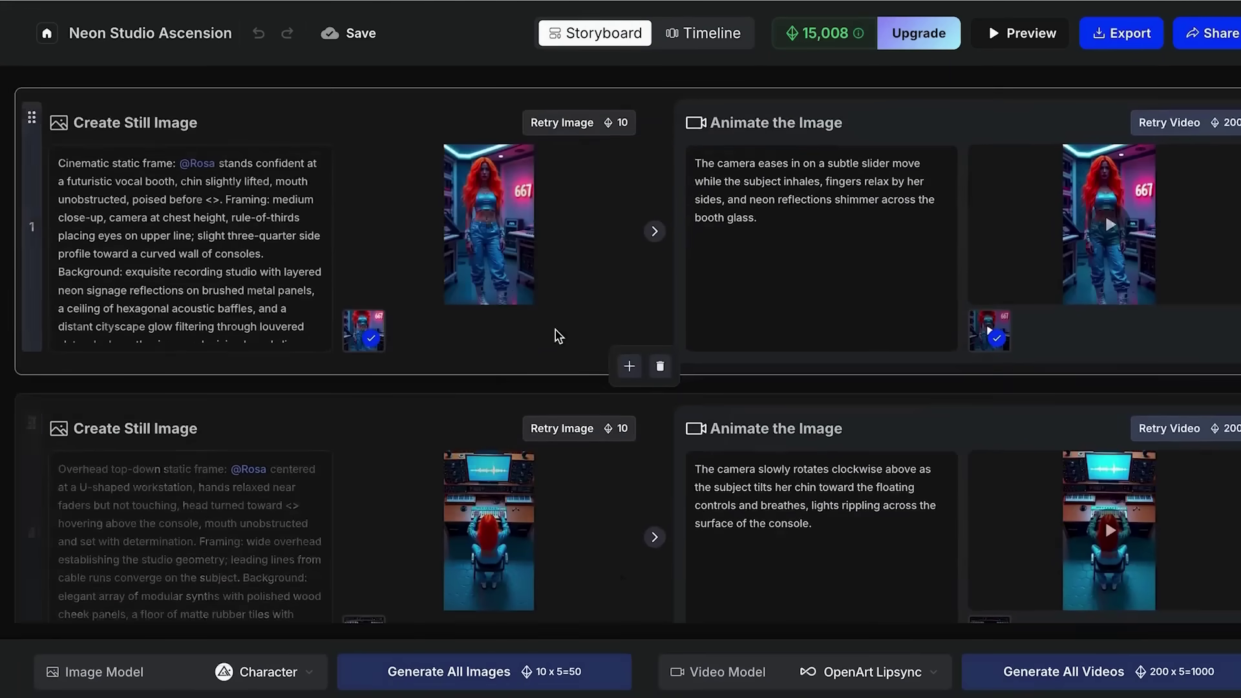
scroll(611, 357, "down", 10)
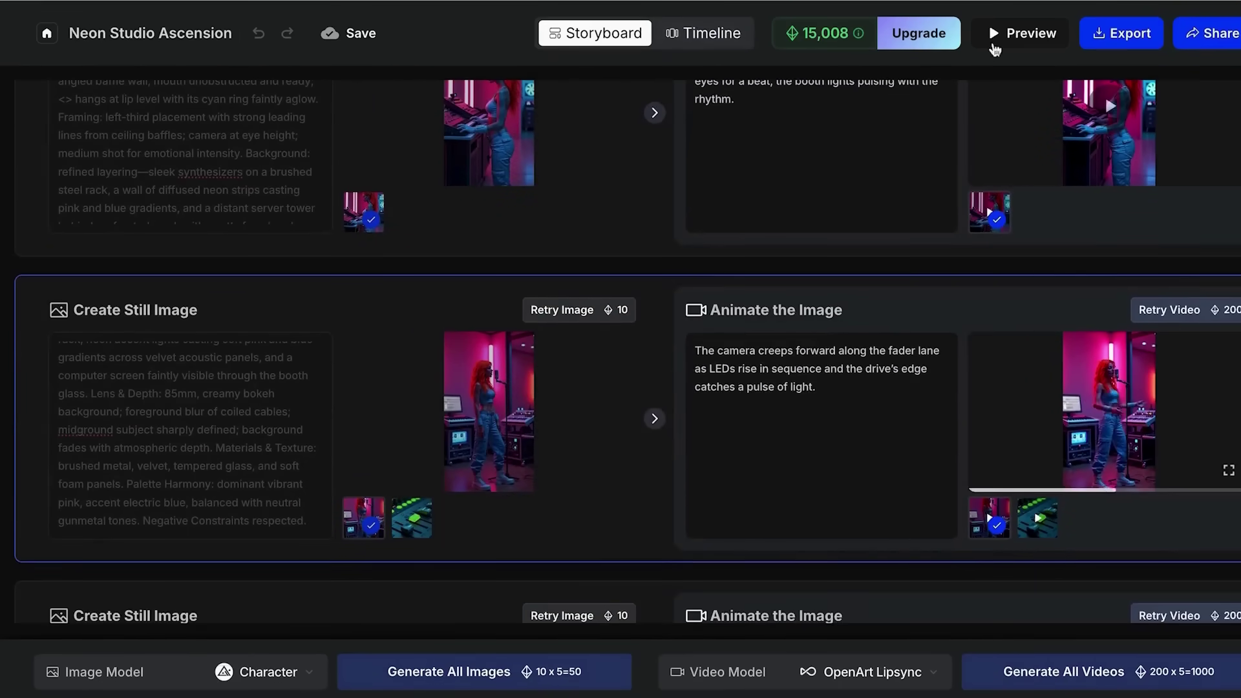
left_click(995, 38)
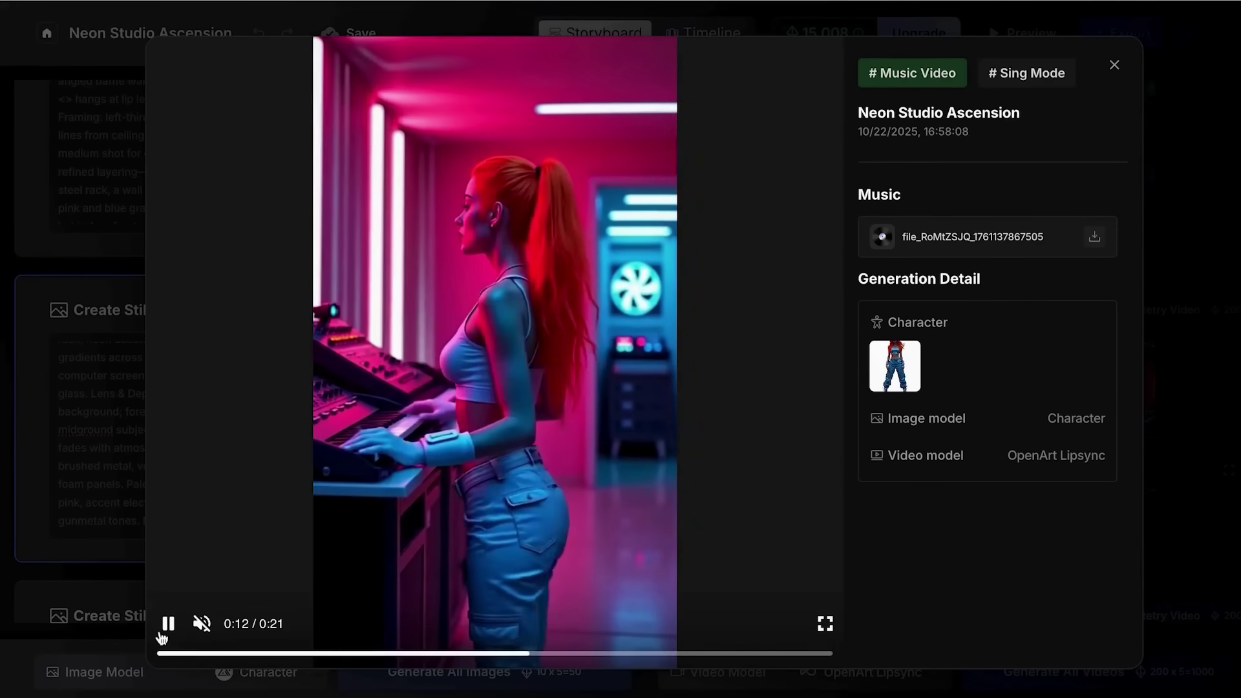
key("space")
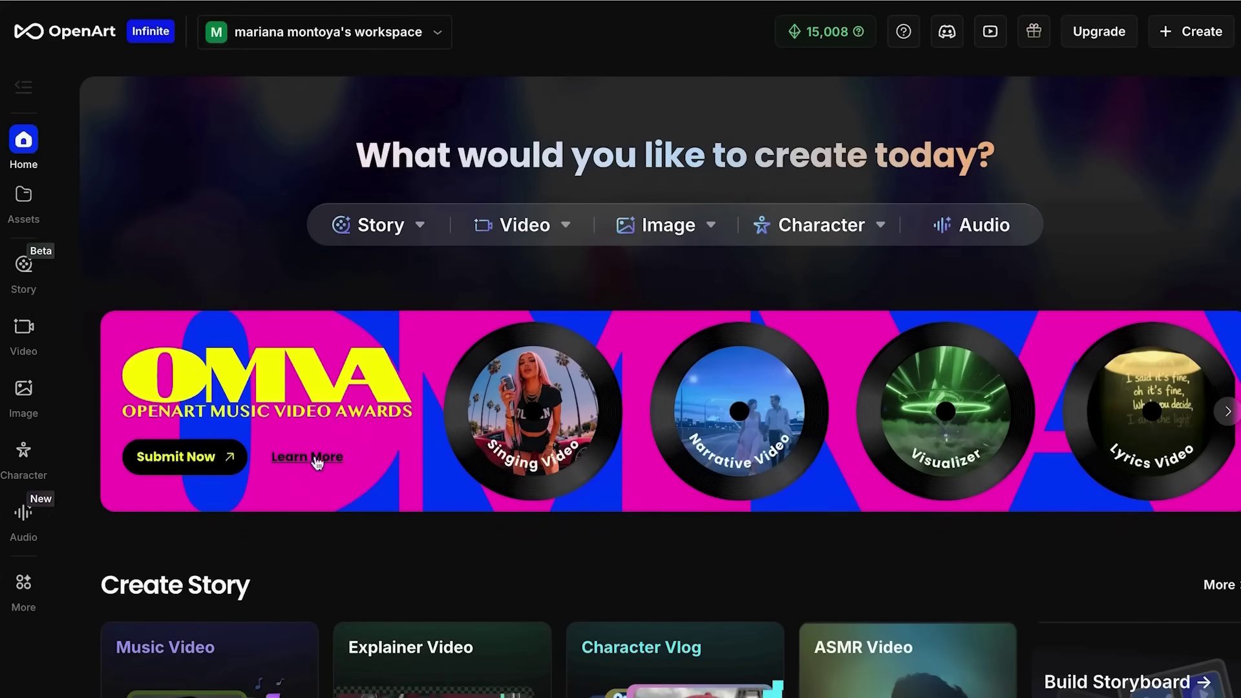
left_click(188, 471)
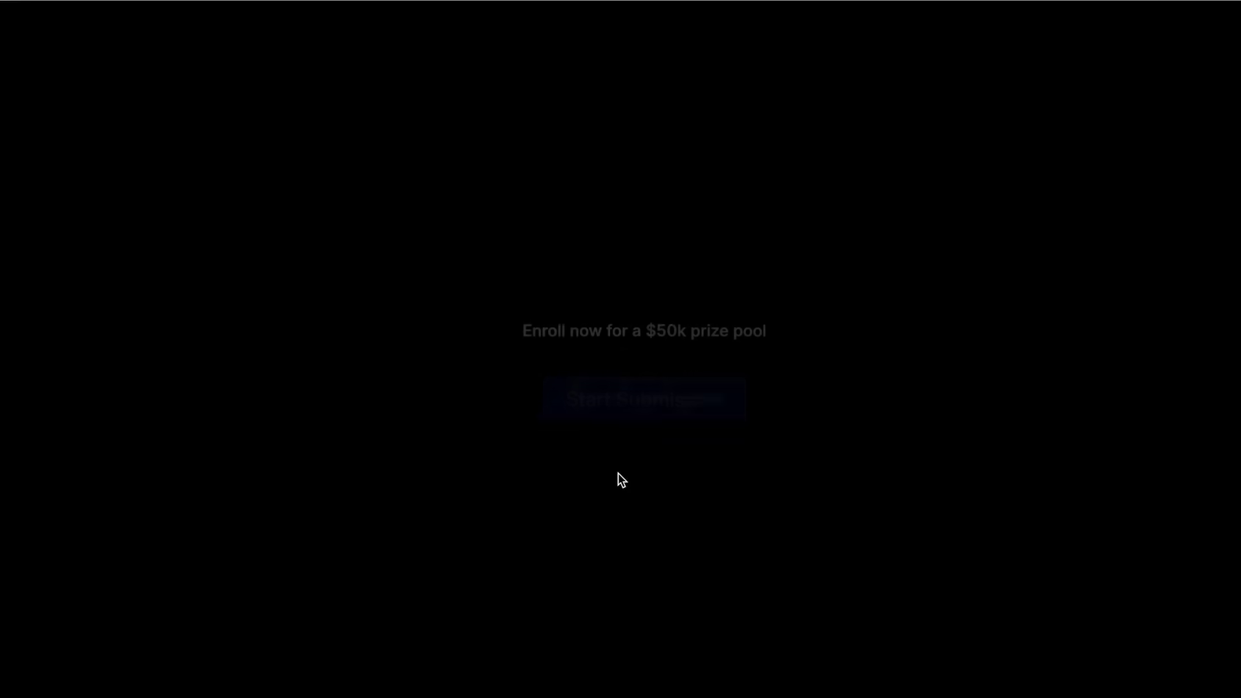
left_click(624, 410)
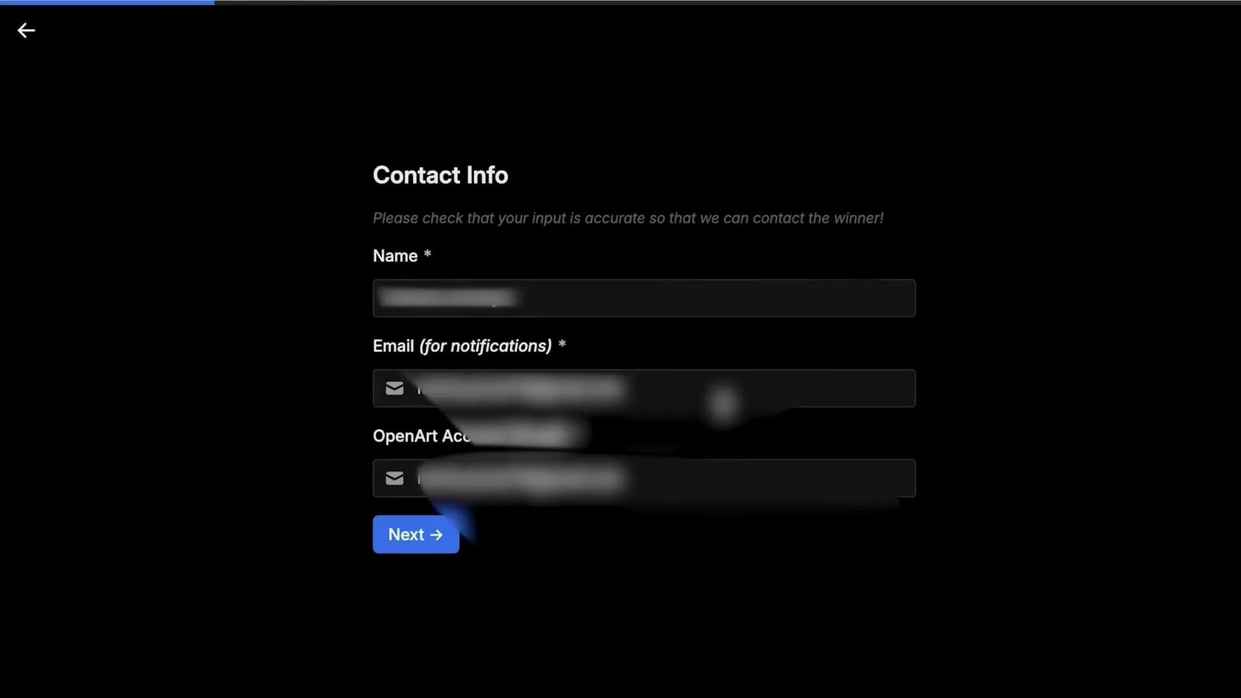
left_click(516, 388)
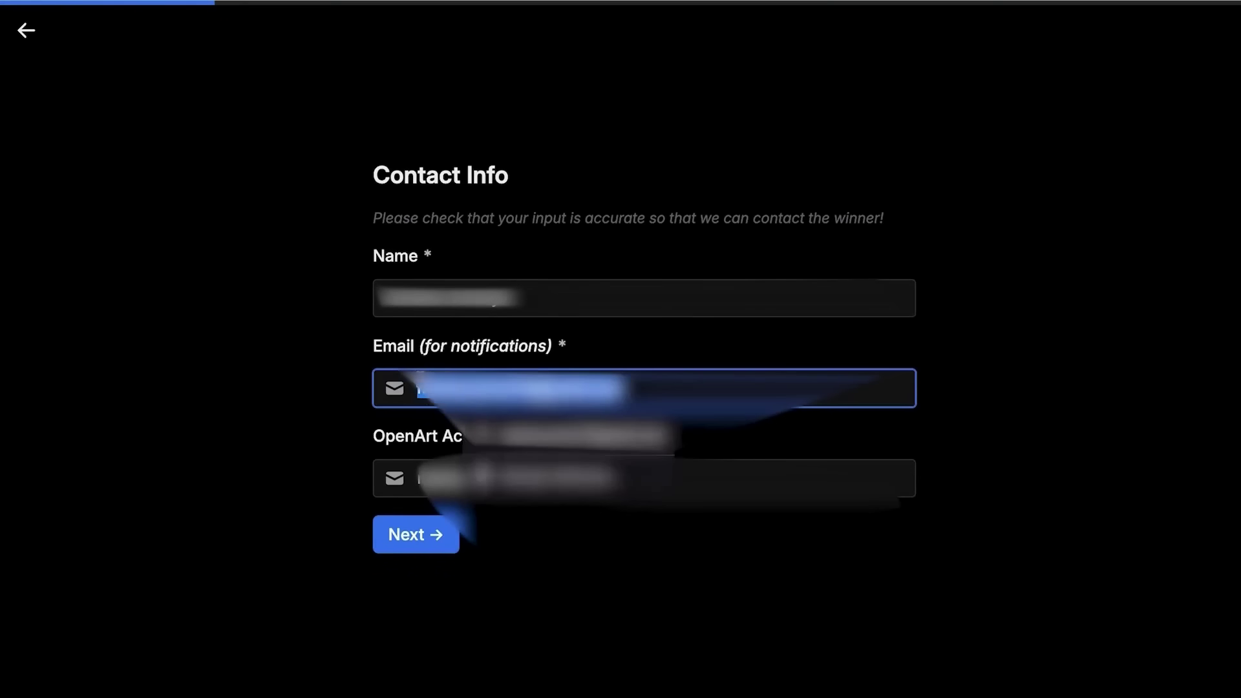
left_click(391, 477)
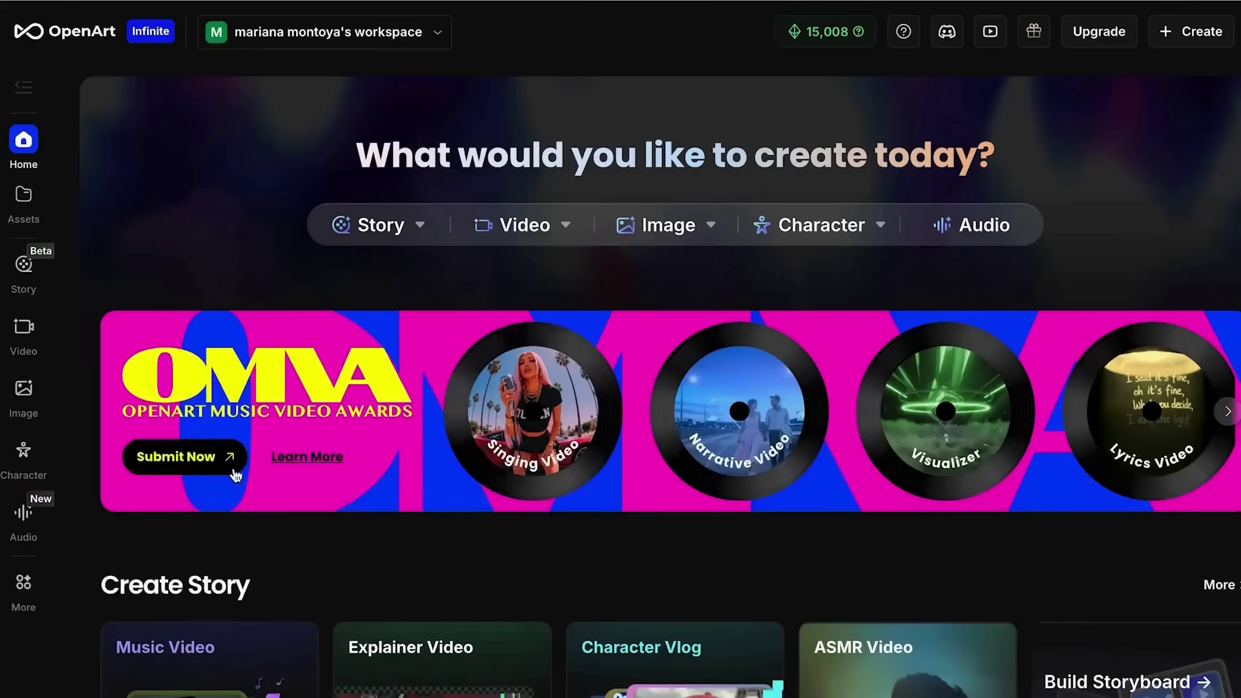
Open the OMVA awards page and scroll through its content.
left_click(234, 468)
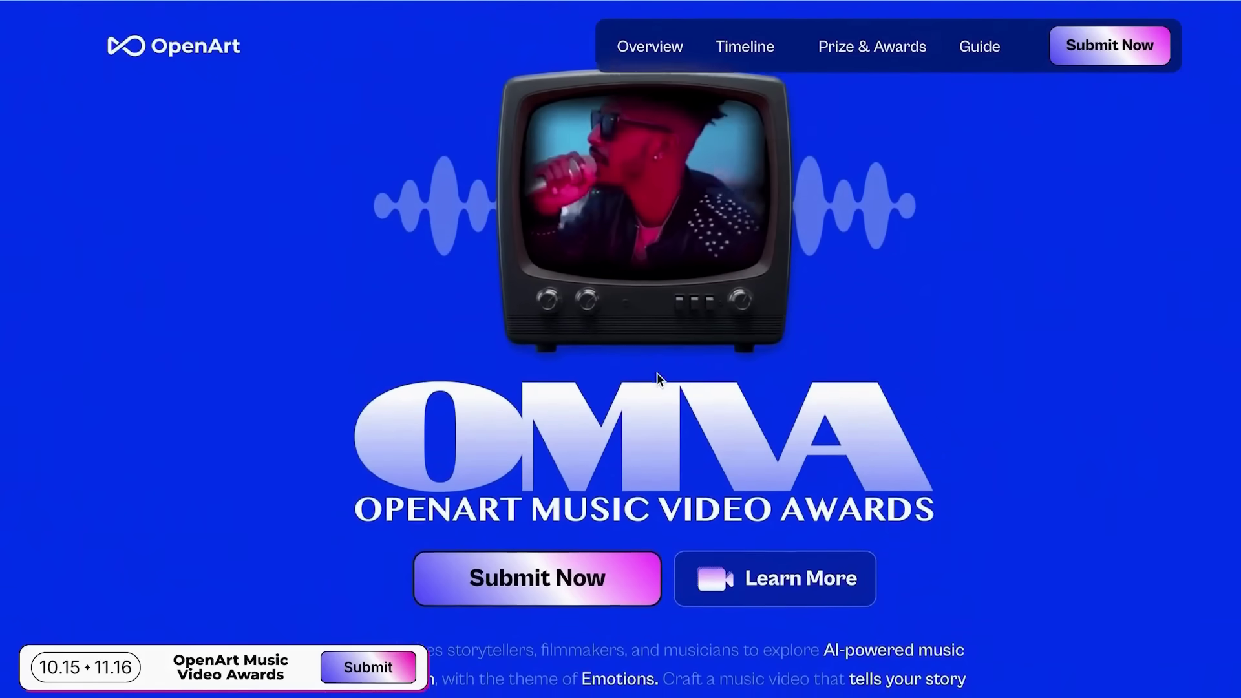
scroll(657, 374, "down", 2)
scroll(656, 373, "up", 3)
scroll(656, 373, "down", 10)
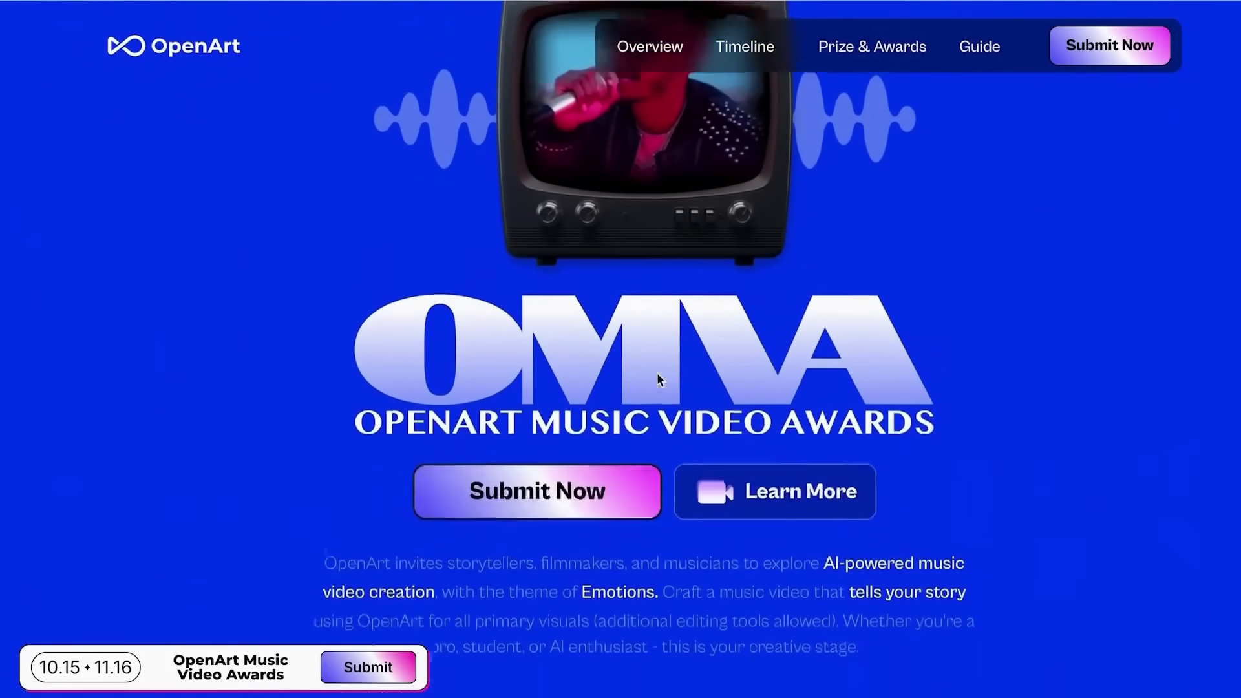
scroll(656, 380, "down", 5)
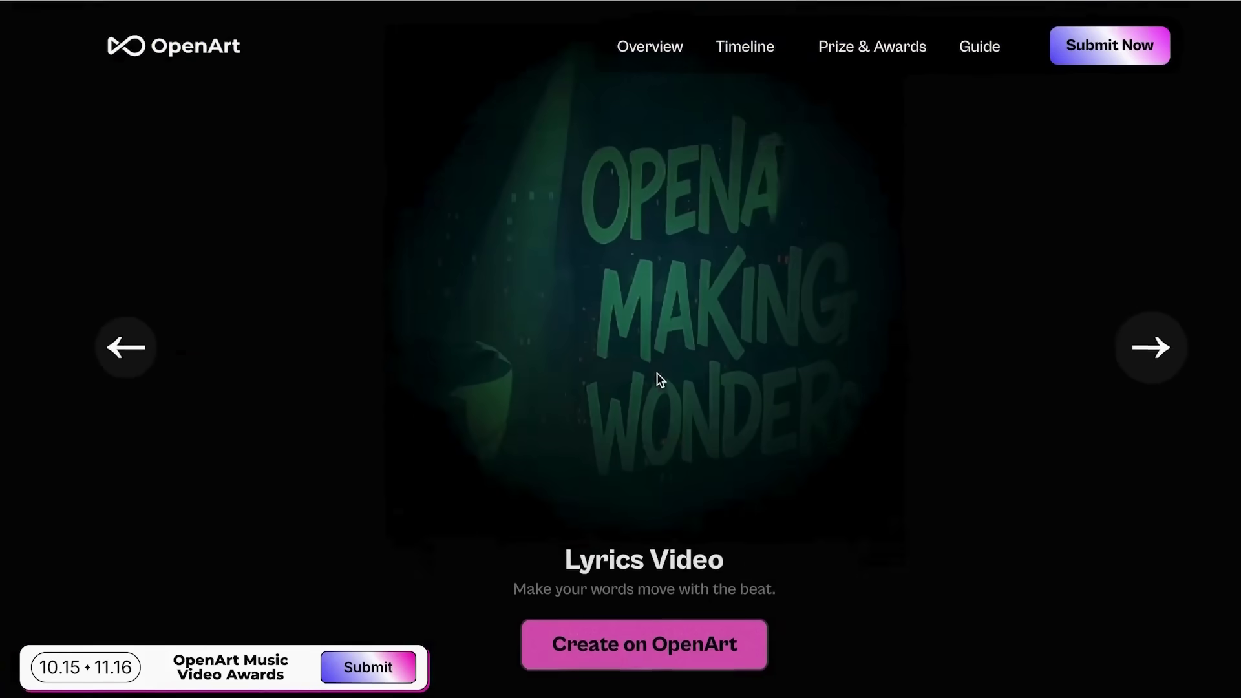
scroll(656, 379, "up", 1)
Cycle the example carousel through Singing and Narrative Video, back to Lyrics Video.
left_click(1160, 346)
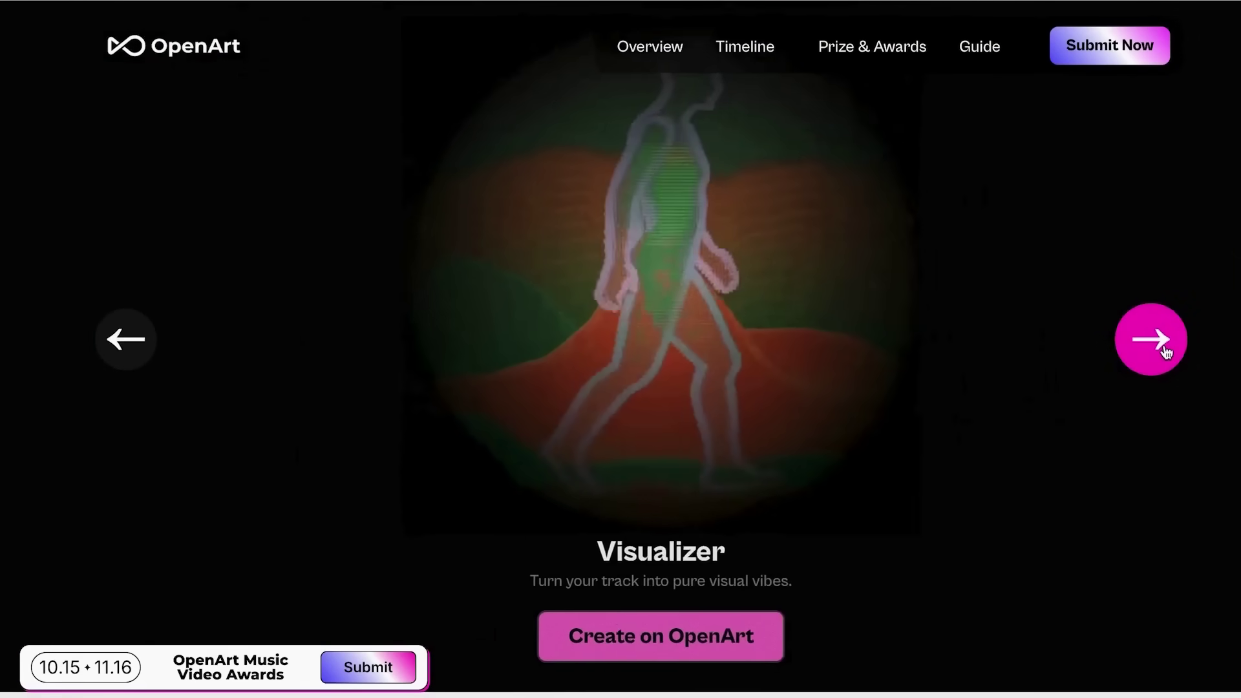
left_click(1159, 345)
scroll(1053, 381, "up", 1)
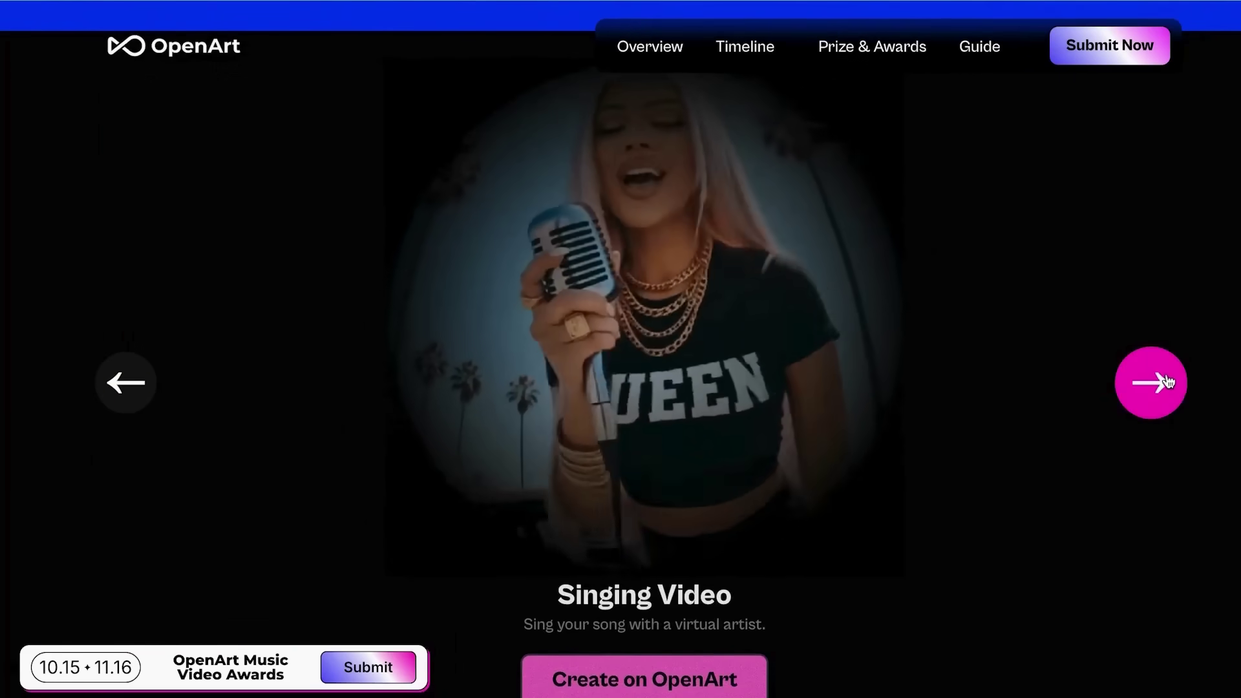
left_click(1160, 381)
left_click(1170, 383)
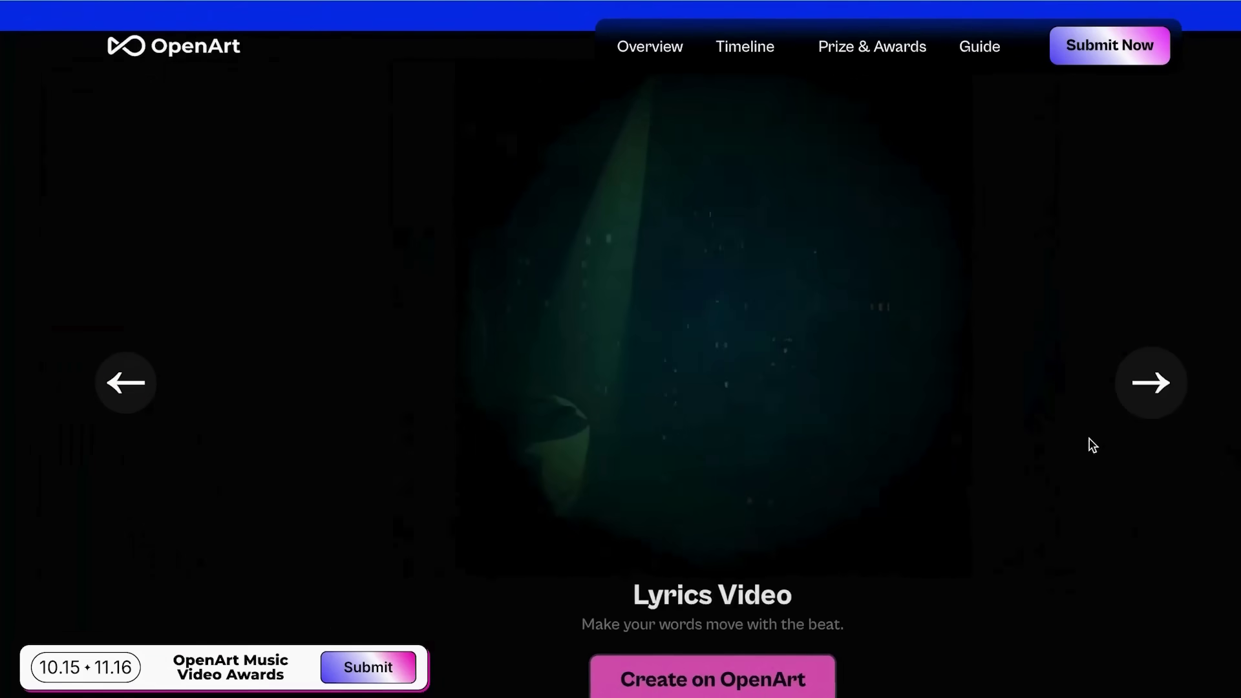
Scroll down to the sponsors, then open the Submit Now page.
scroll(1088, 443, "down", 10)
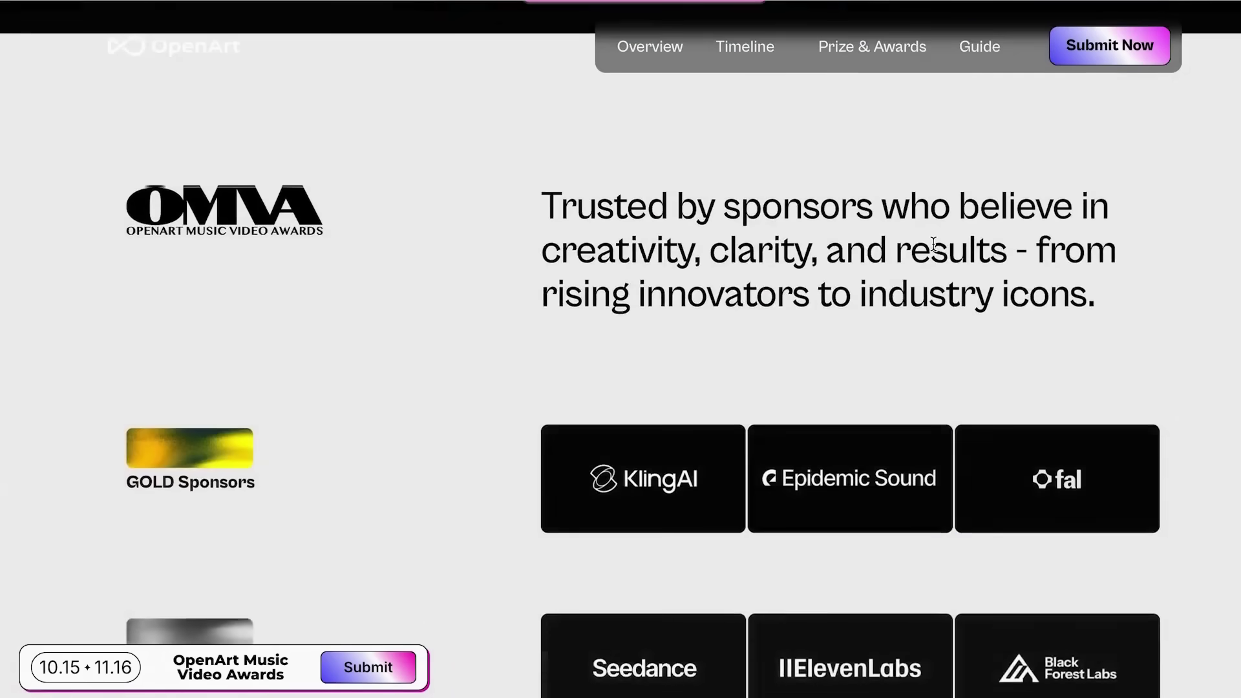
scroll(1059, 323, "down", 3)
scroll(1008, 185, "up", 1)
left_click(1092, 49)
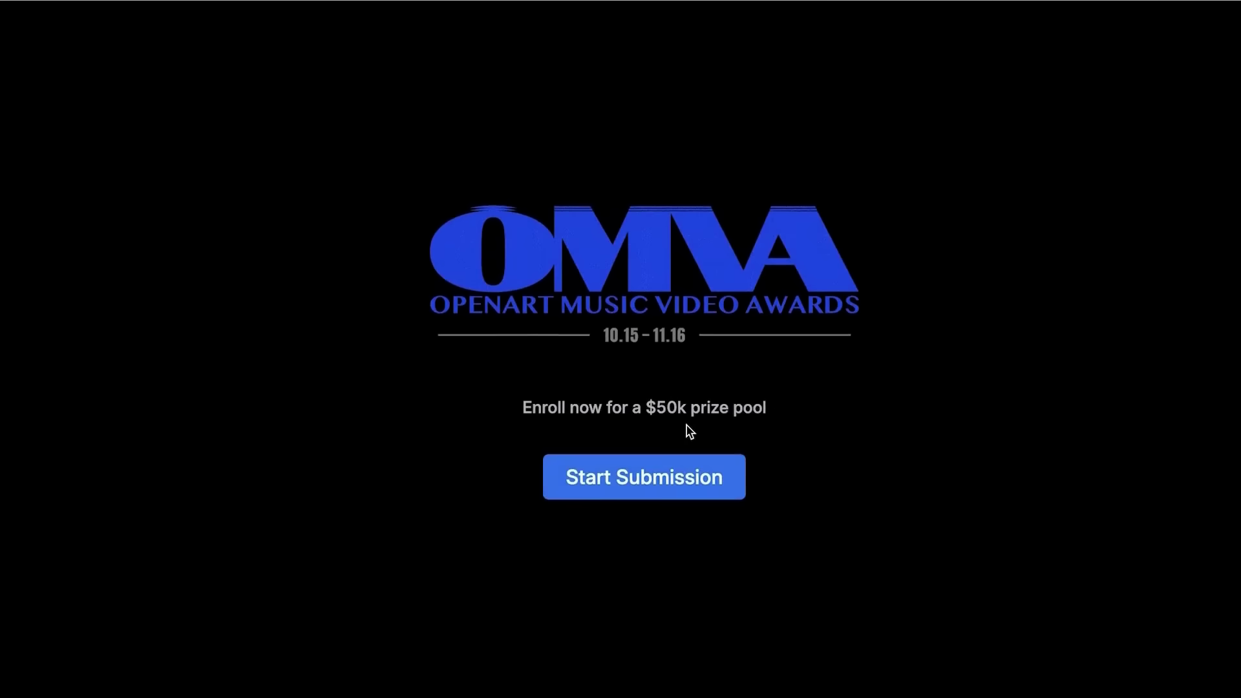
Open the submission contact form, then review the Prizes & Awards section and return to the top.
left_click(683, 486)
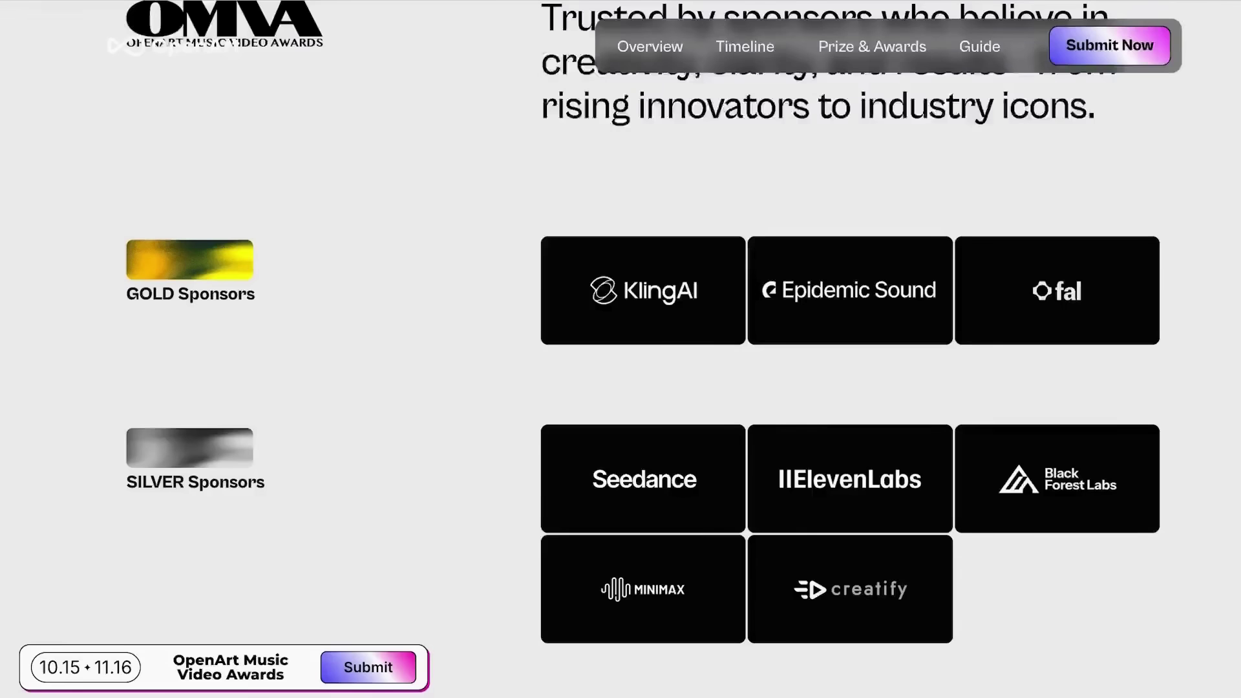
scroll(747, 355, "down", 10)
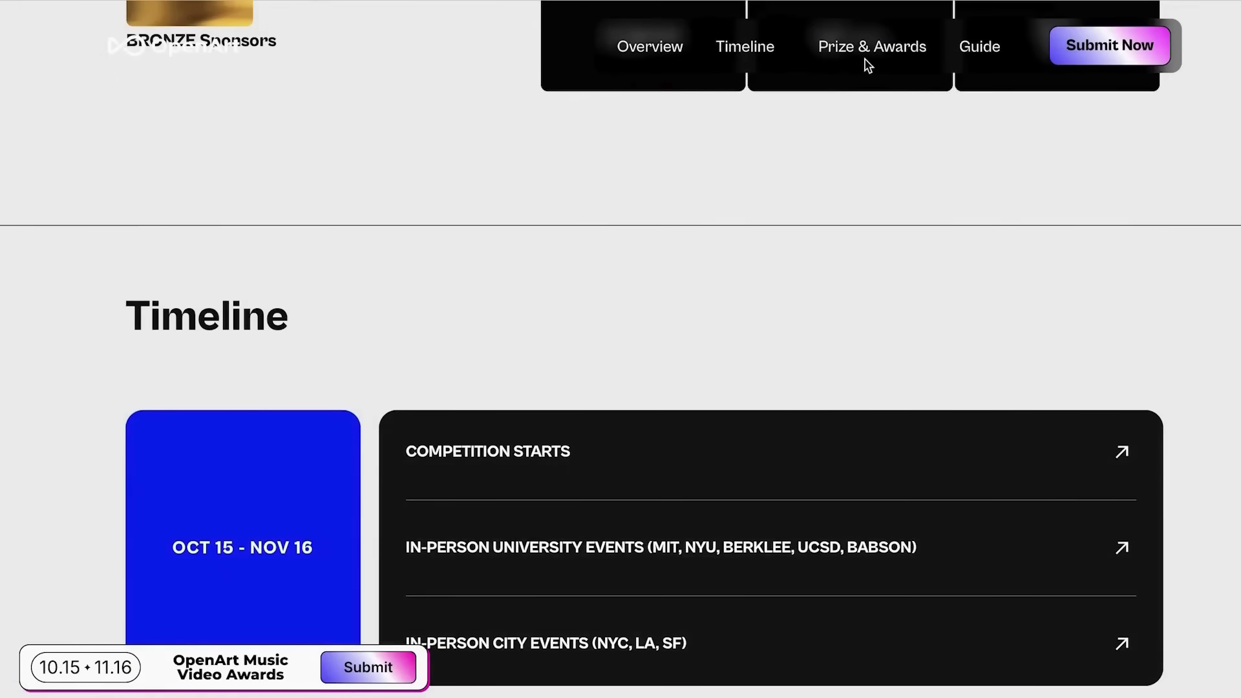
left_click(869, 55)
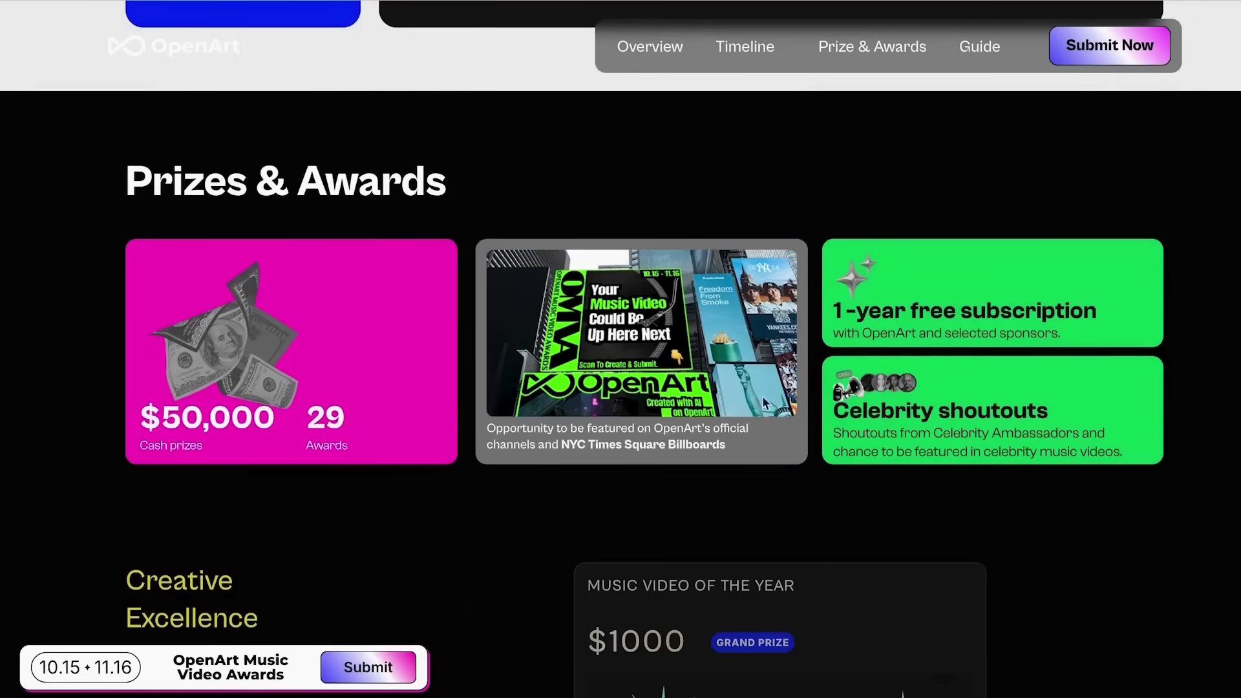
scroll(680, 466, "down", 7)
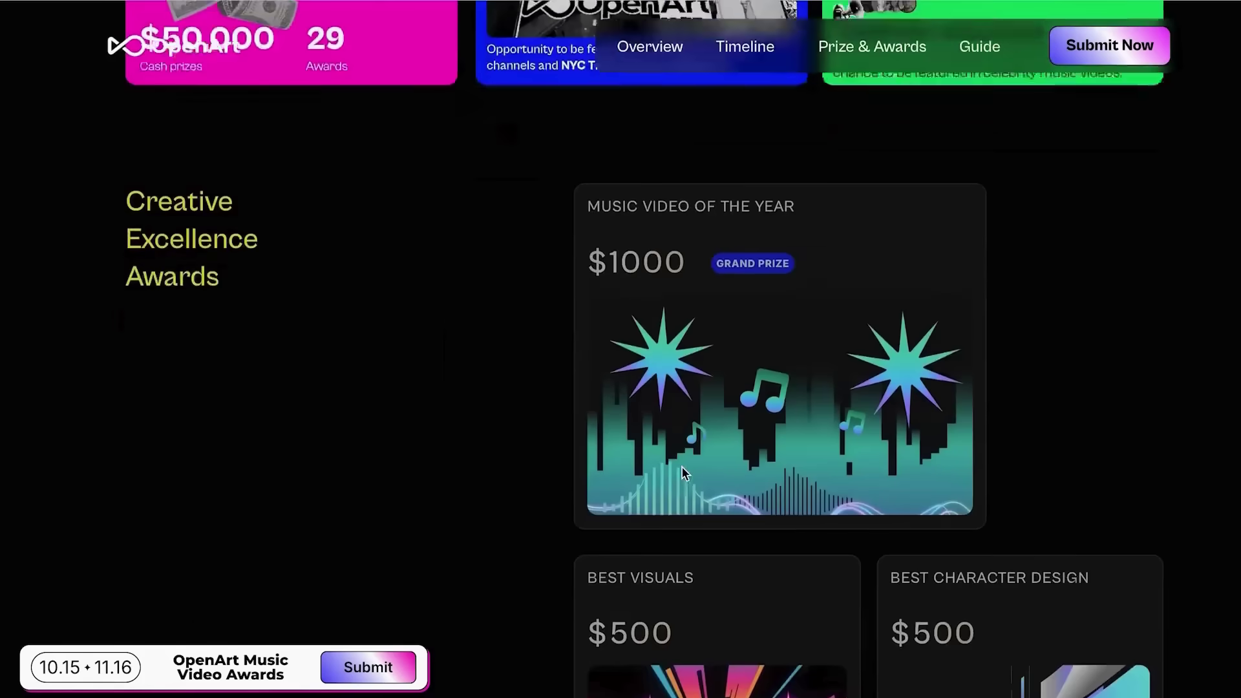
scroll(681, 467, "up", 20)
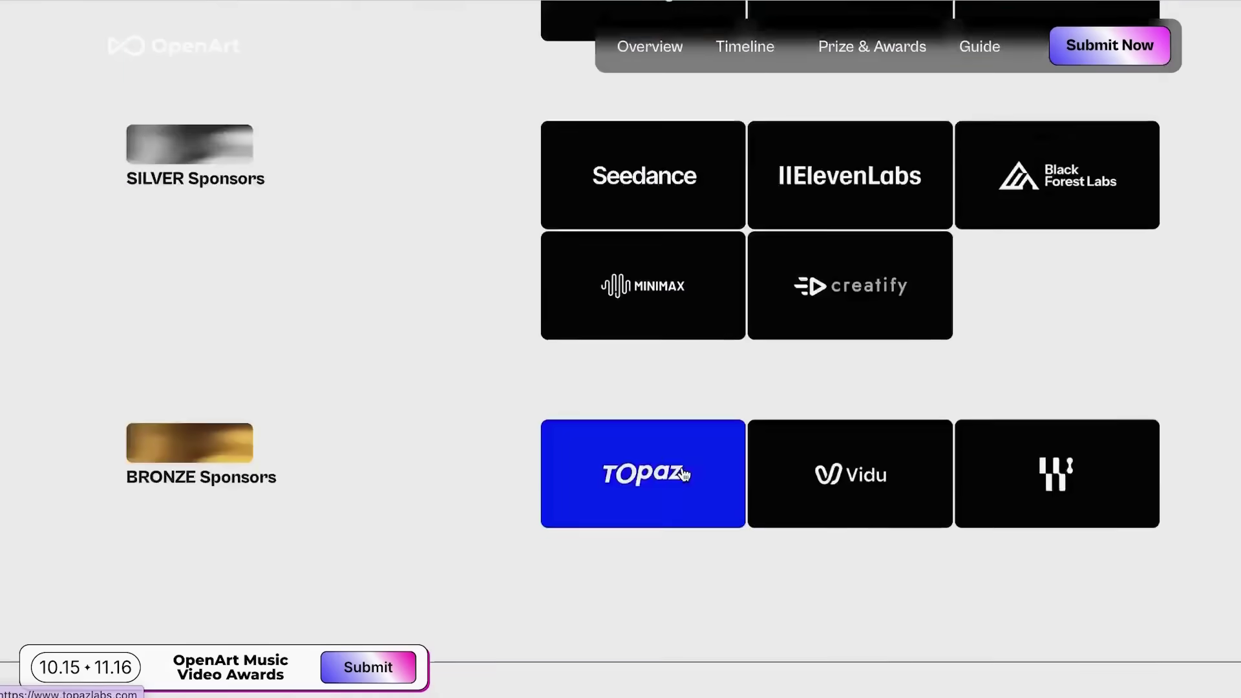
scroll(686, 474, "up", 5)
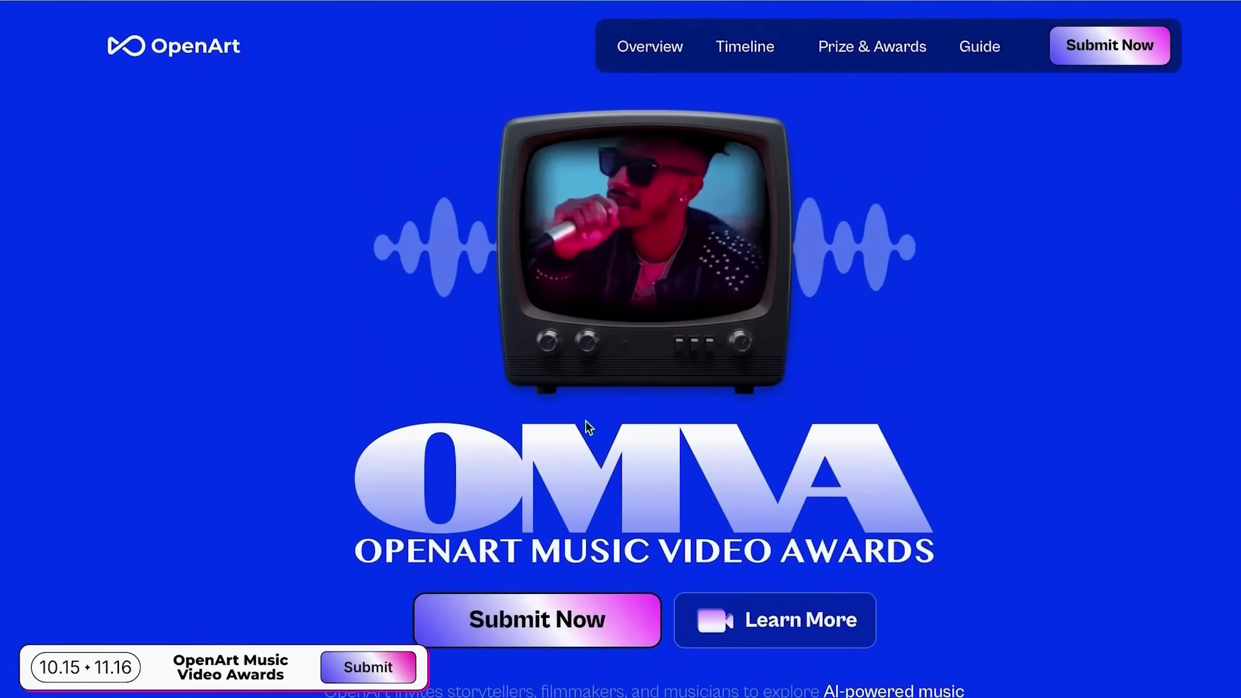